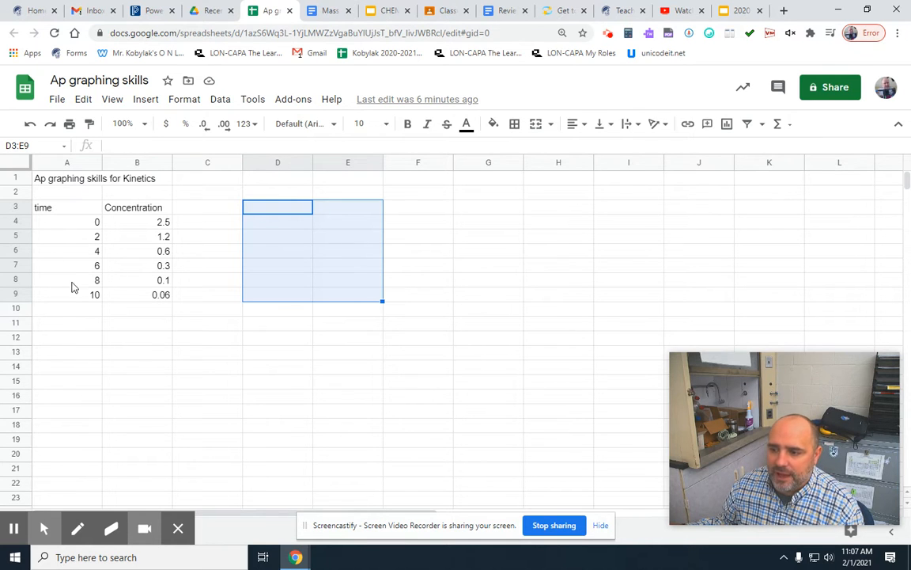
Insert a chart from the time and concentration values in A4:B9 and move it clear of the data table.
left_click(276, 326)
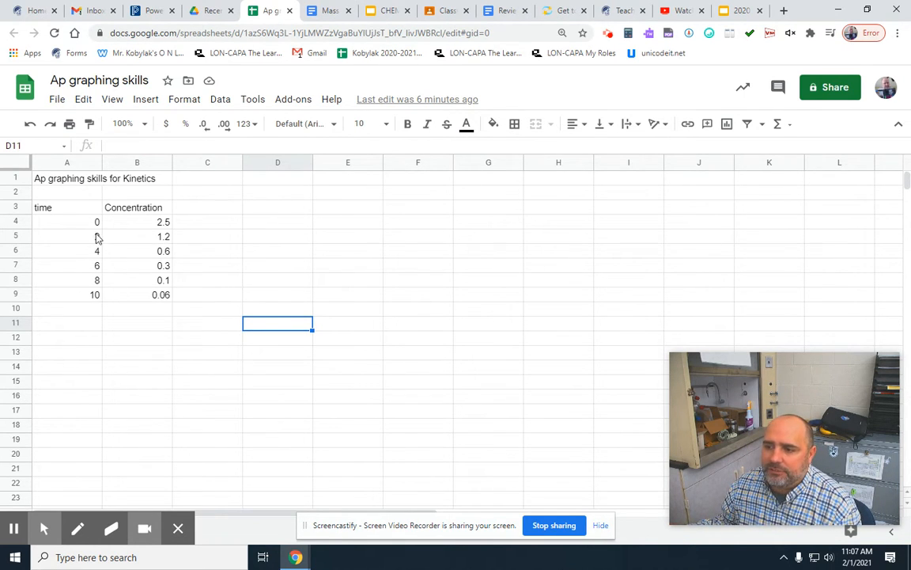
left_click_drag(71, 225, 125, 224)
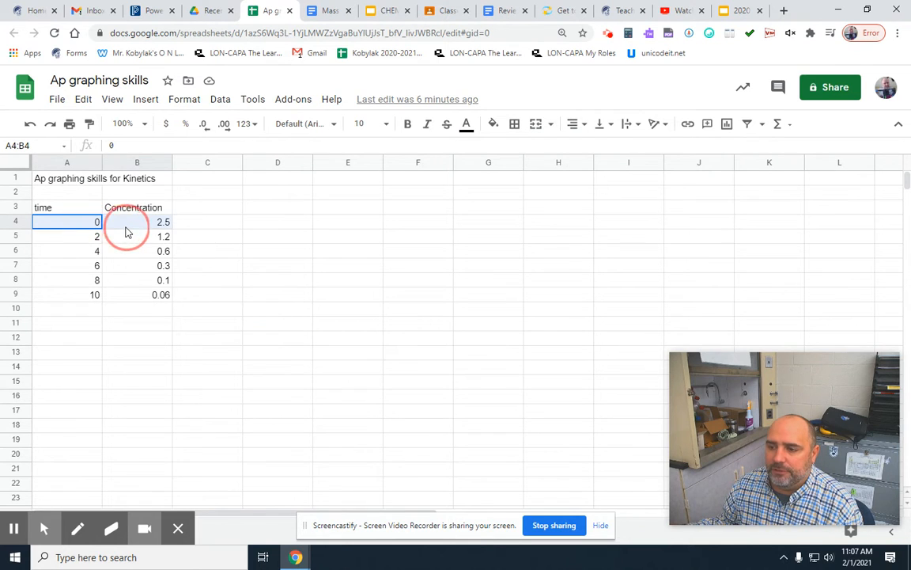
left_click_drag(86, 228, 154, 305)
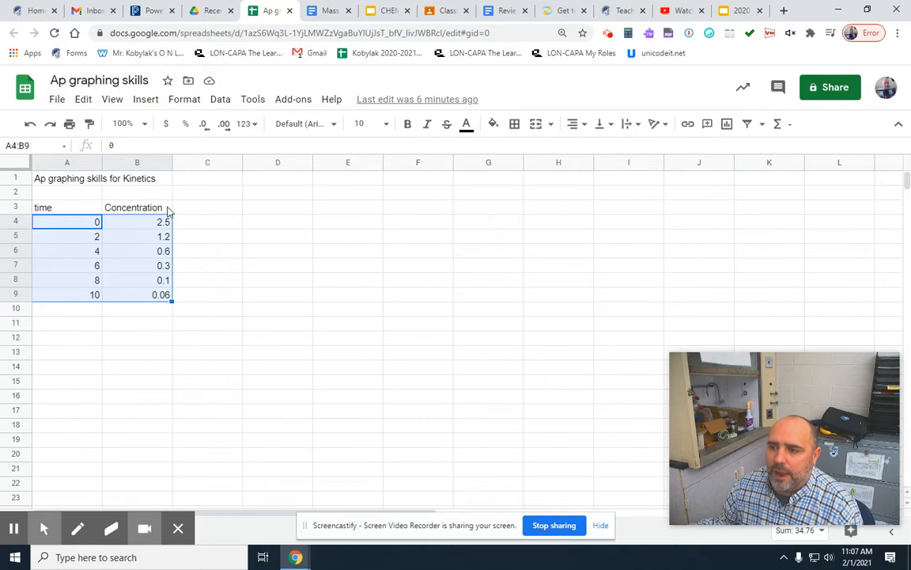
left_click(143, 103)
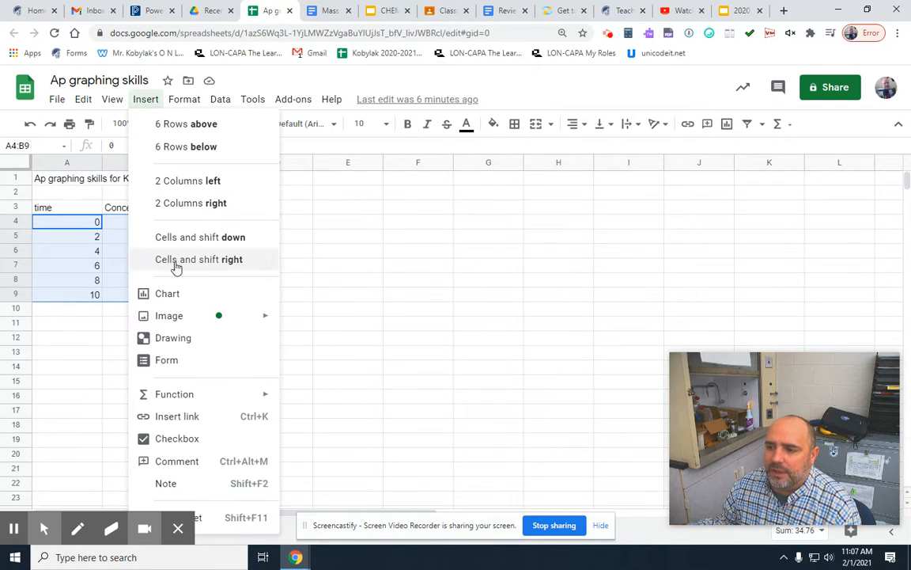
left_click(169, 294)
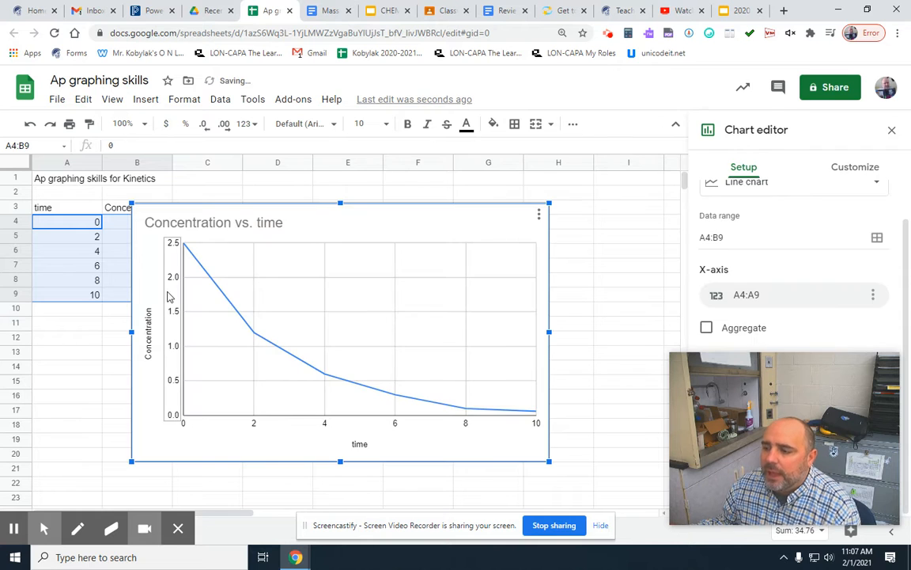
left_click_drag(347, 212, 410, 189)
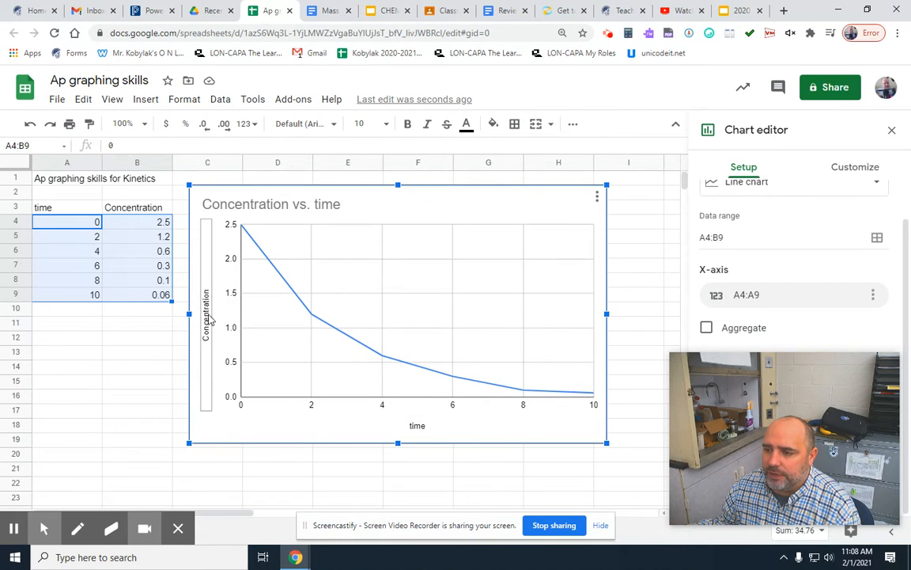
Change the time column heading in cell A3 to "time (seconds)".
left_click(54, 208)
double_click(57, 207)
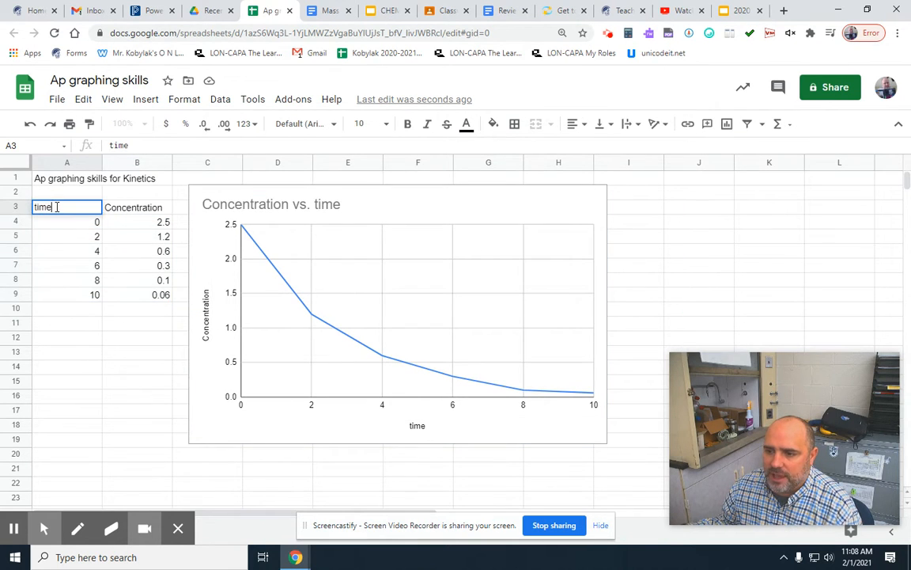
type("(second")
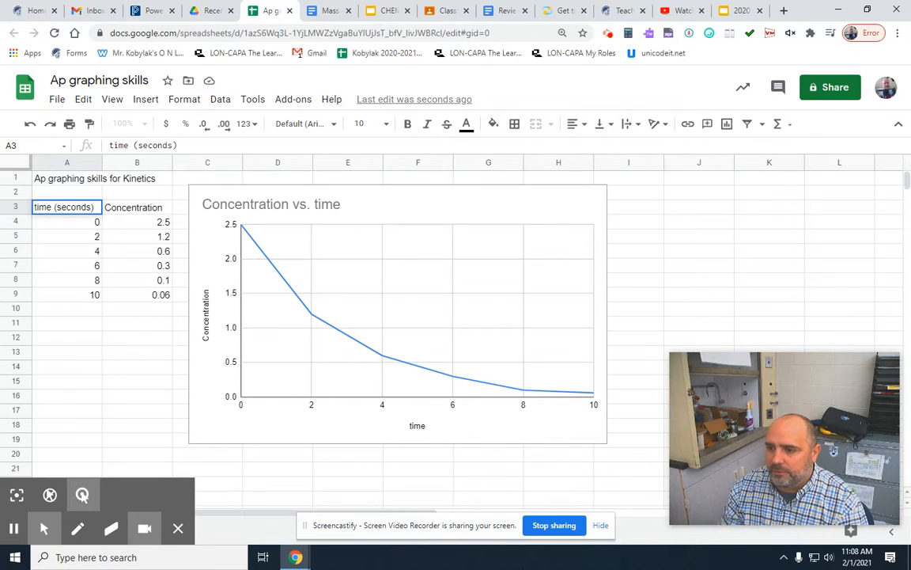
type("s)")
key("Return")
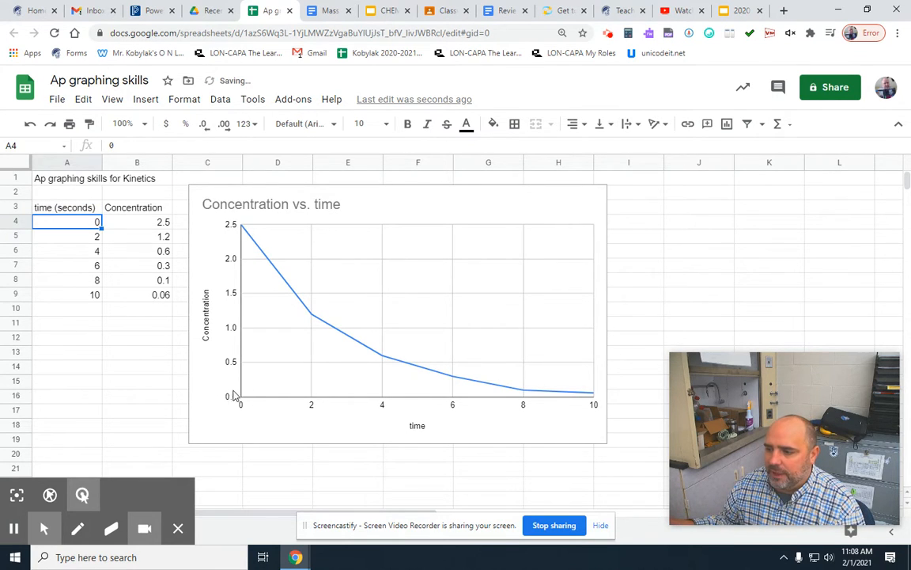
Delete the existing chart and insert a new one from the data in A4:B9.
left_click(150, 395)
left_click(380, 427)
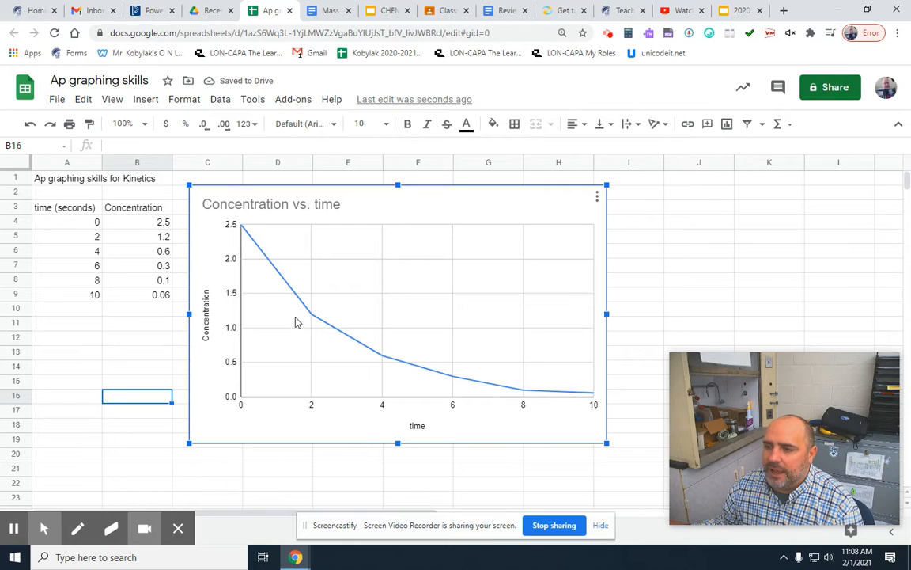
key("Delete")
left_click_drag(66, 227, 158, 296)
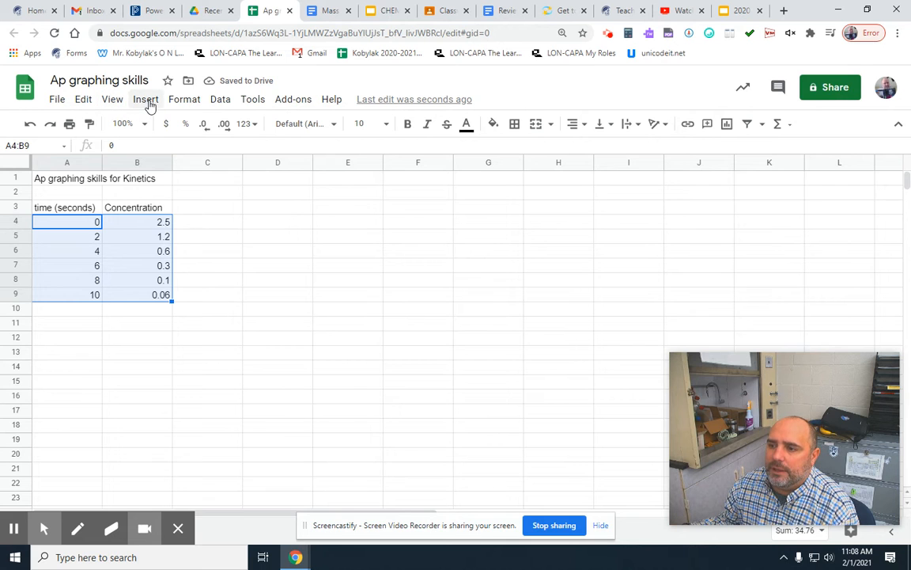
left_click(145, 100)
left_click(170, 294)
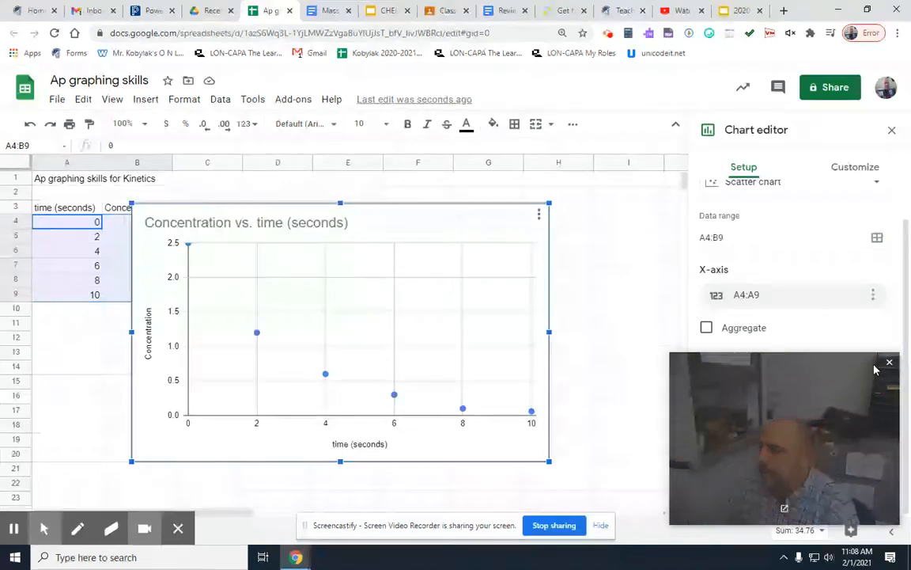
Look through the chart's customization options, including gridlines and ticks, axes, legend and chart style.
left_click_drag(765, 370, 564, 17)
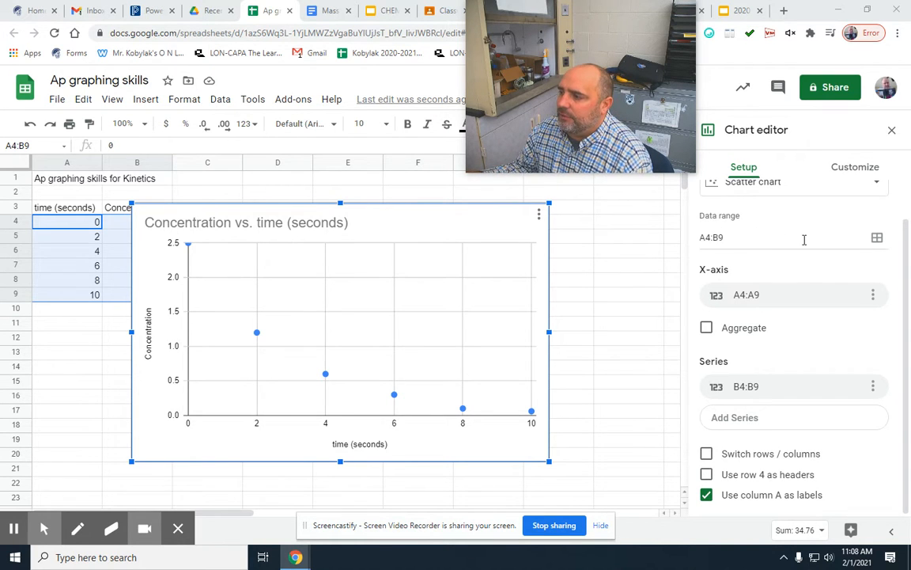
scroll(755, 410, "up", 1)
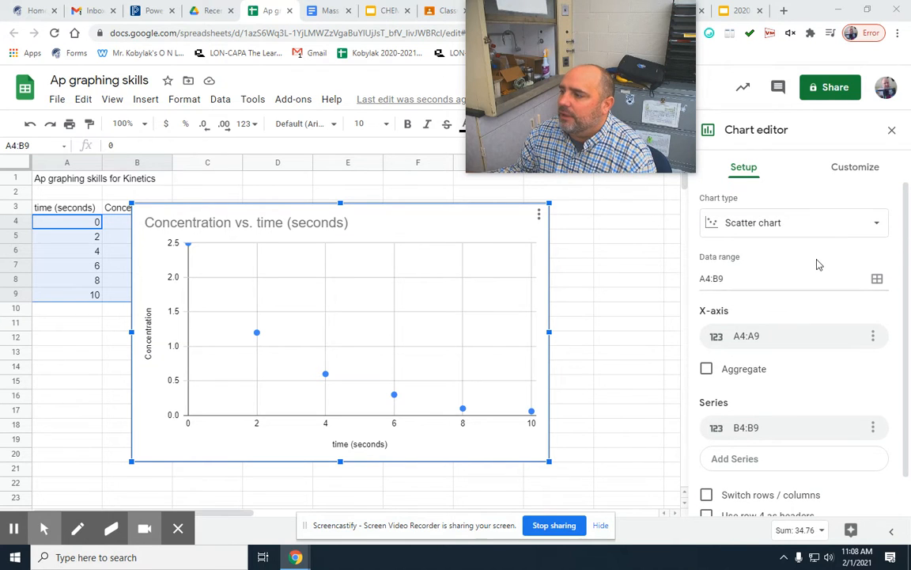
left_click(851, 171)
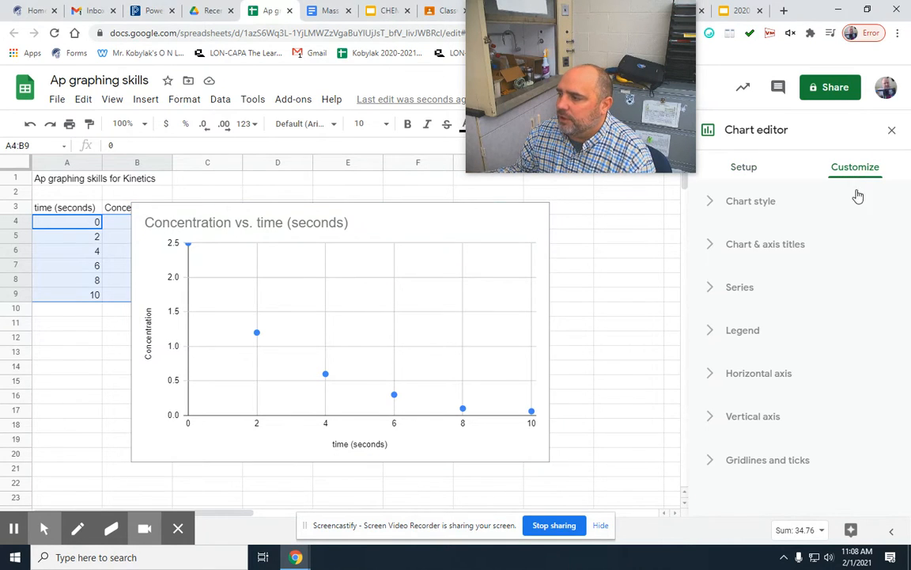
left_click(708, 467)
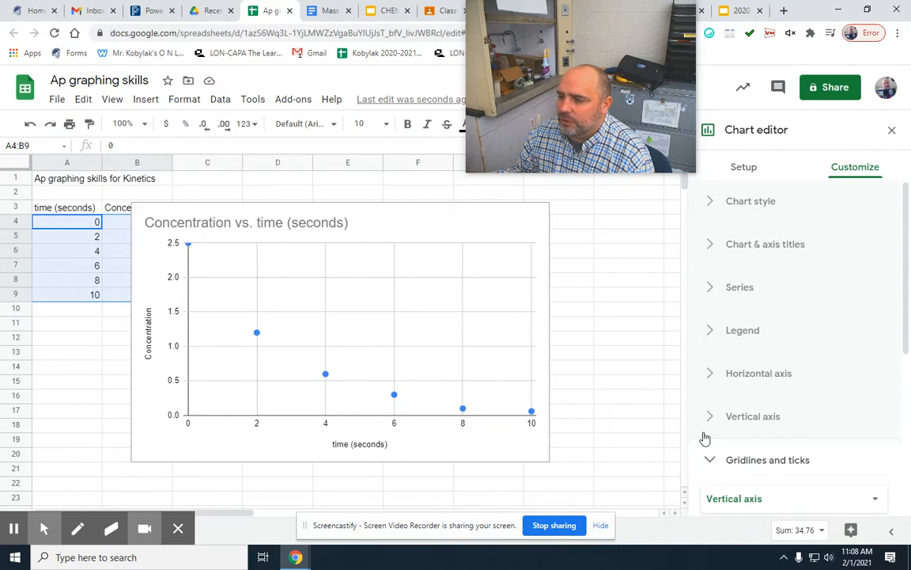
scroll(712, 434, "down", 3)
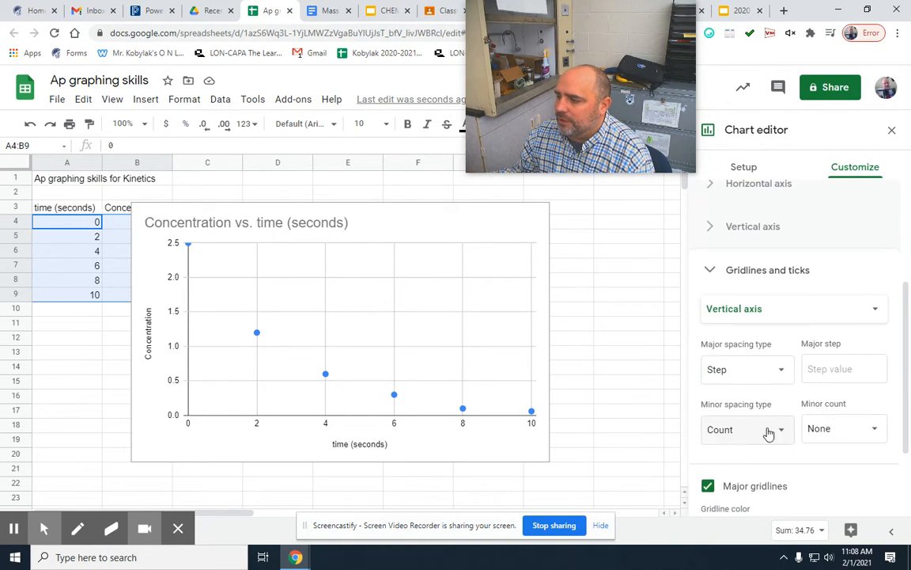
left_click(709, 270)
left_click(712, 424)
left_click(713, 420)
left_click(709, 372)
left_click(711, 369)
left_click(712, 336)
left_click(711, 340)
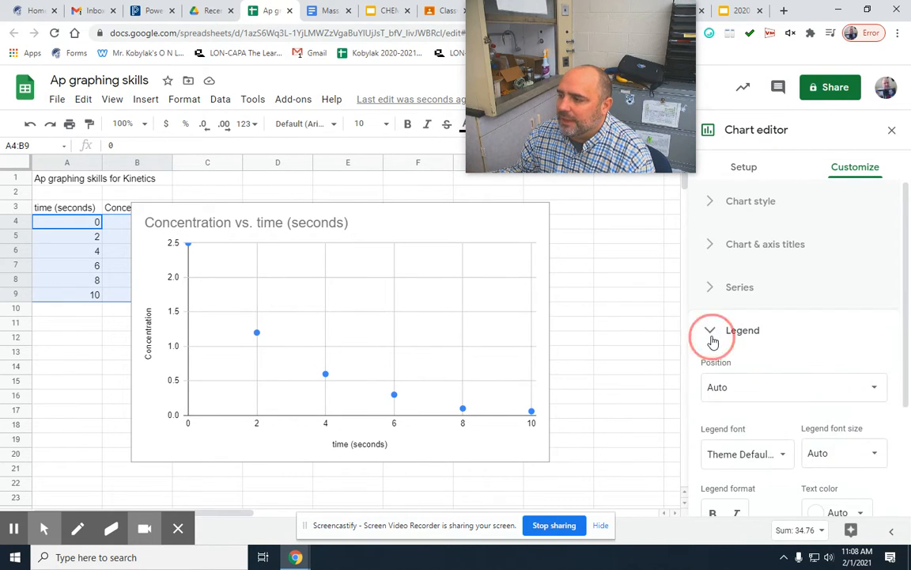
left_click(711, 204)
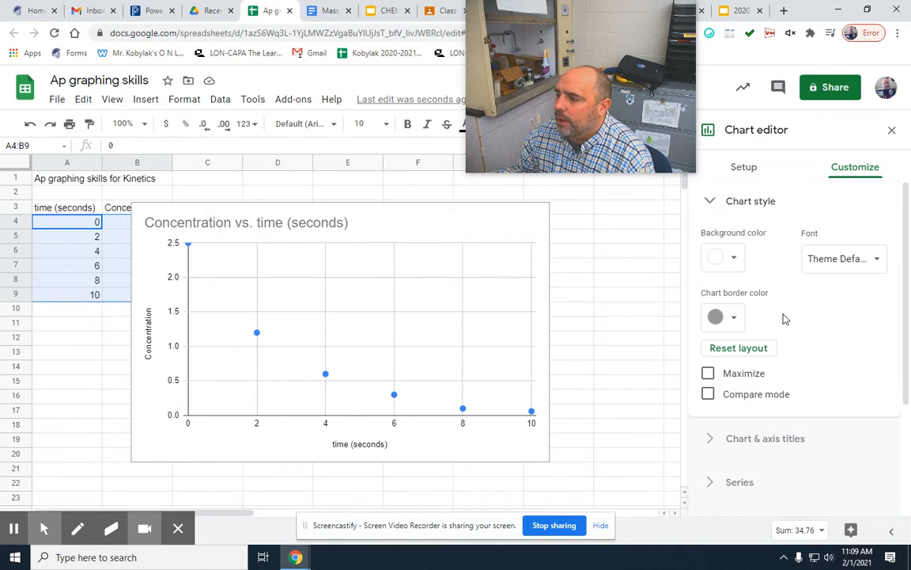
left_click(710, 202)
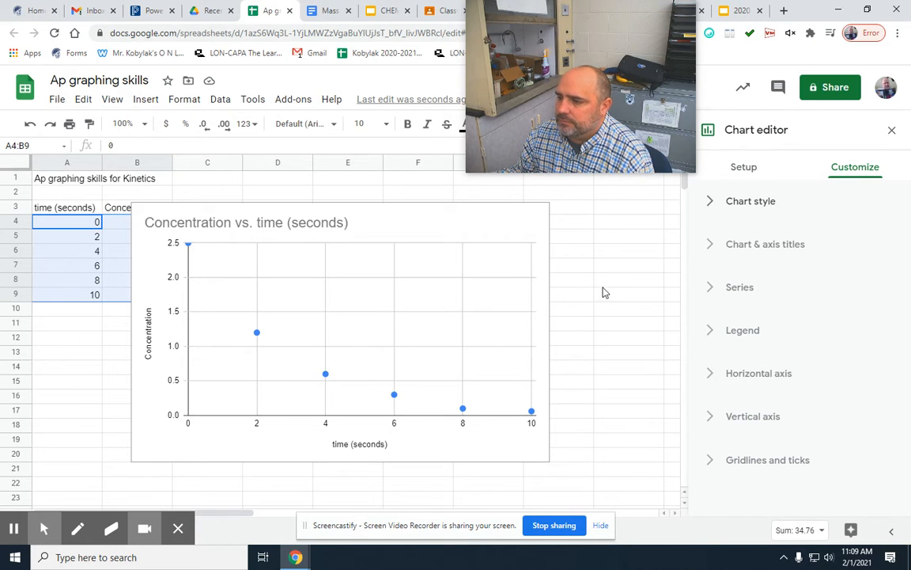
Try the chart as a line chart and as a column chart, and return it to a scatter chart.
left_click(747, 168)
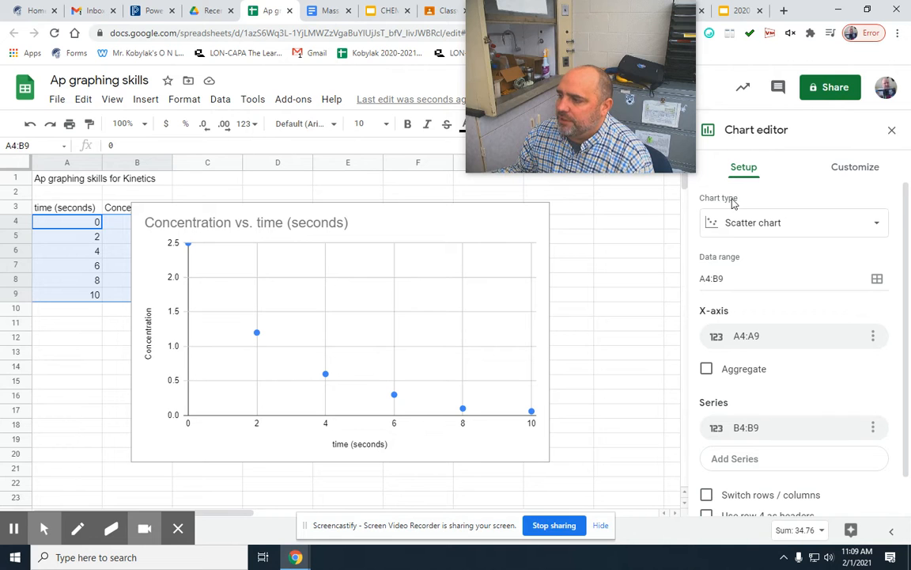
left_click(835, 224)
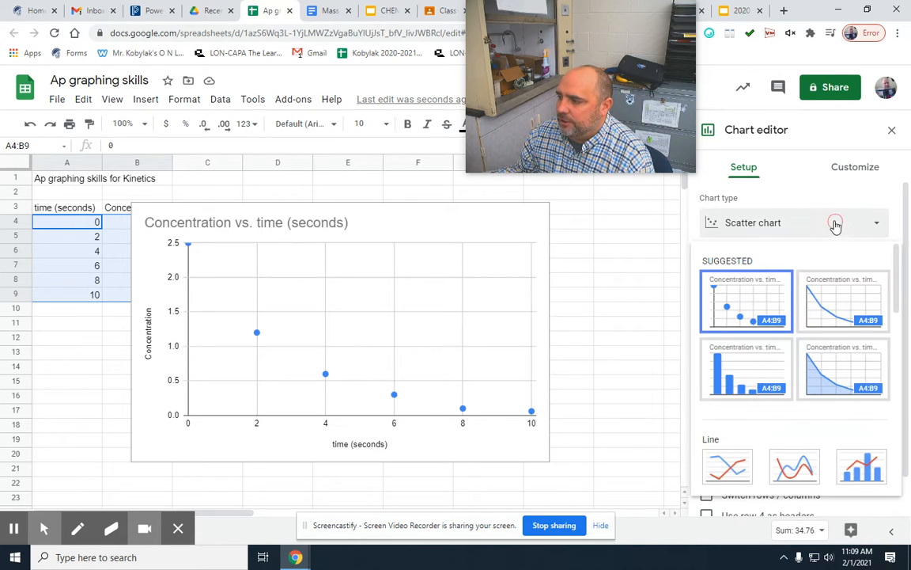
scroll(751, 356, "down", 2)
left_click(734, 352)
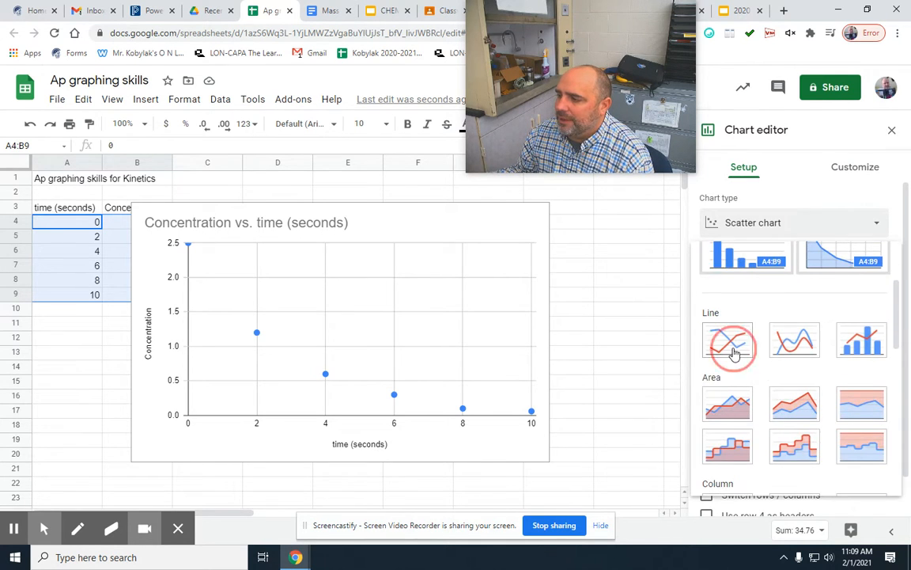
left_click(773, 228)
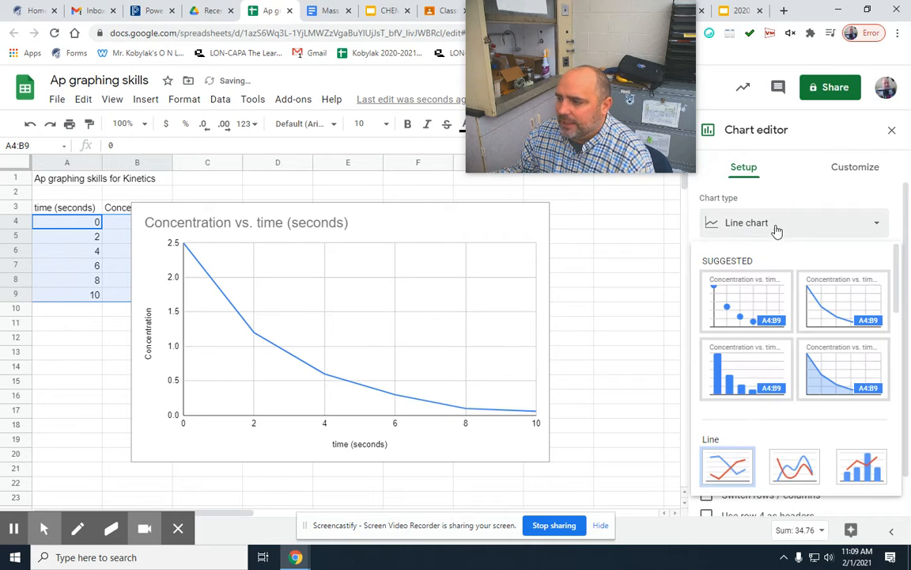
left_click(745, 372)
left_click(756, 231)
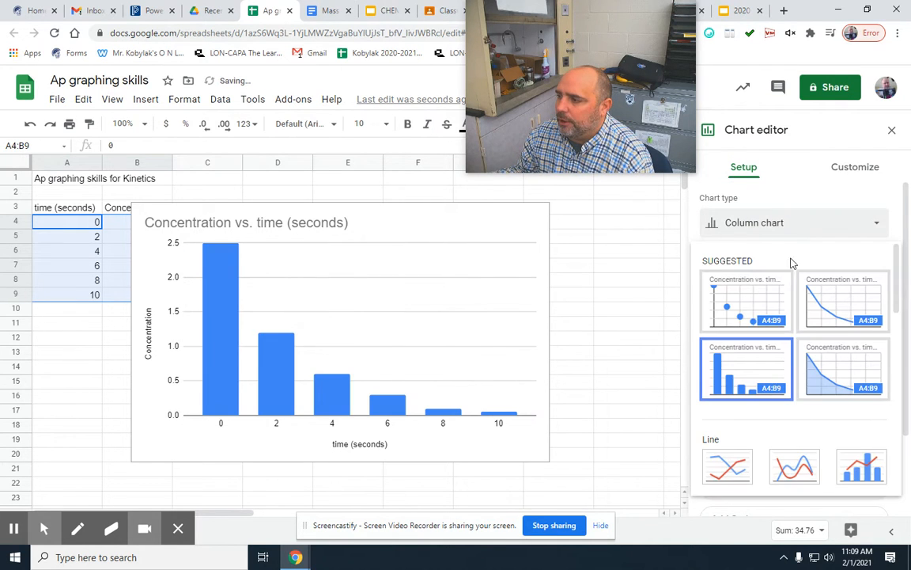
scroll(730, 364, "down", 2)
scroll(744, 376, "down", 5)
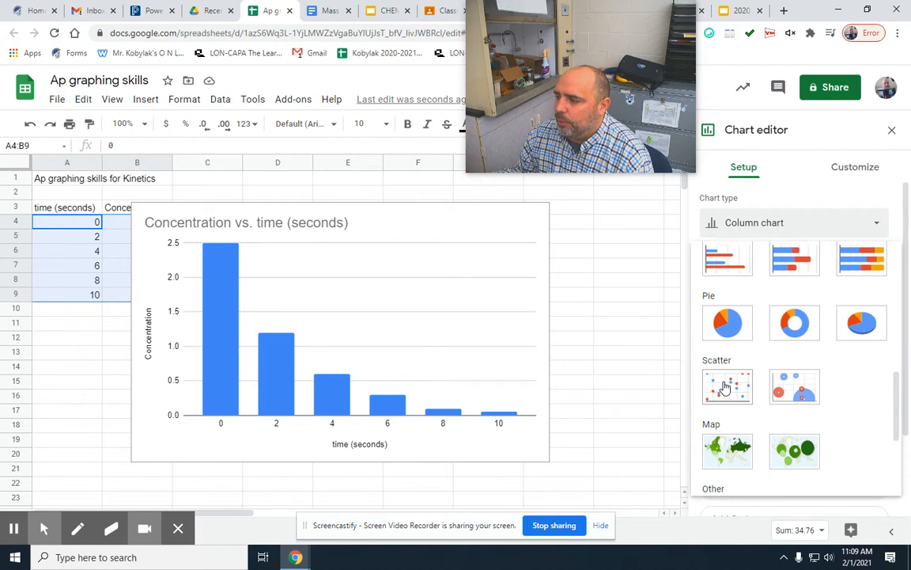
left_click(725, 387)
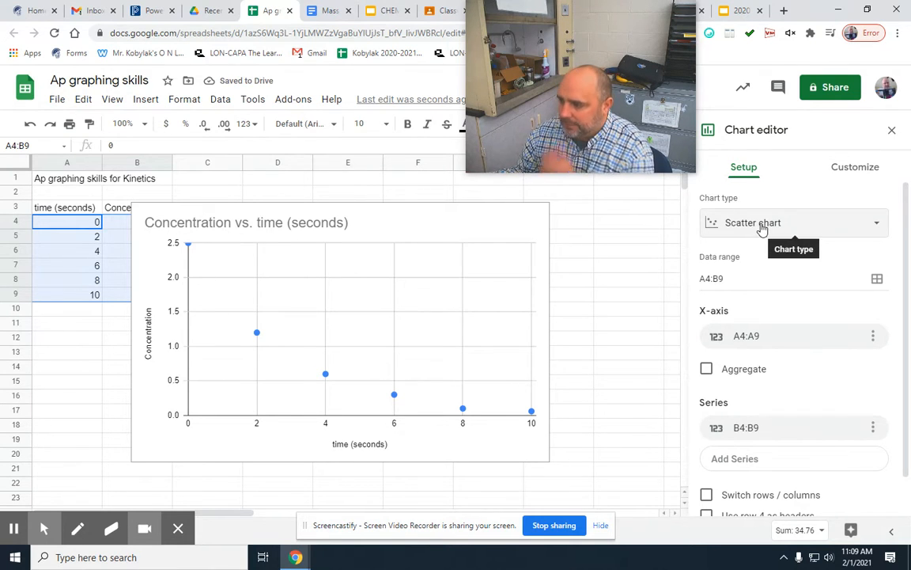
Set the color of the scatter chart's data series points to red.
left_click(852, 170)
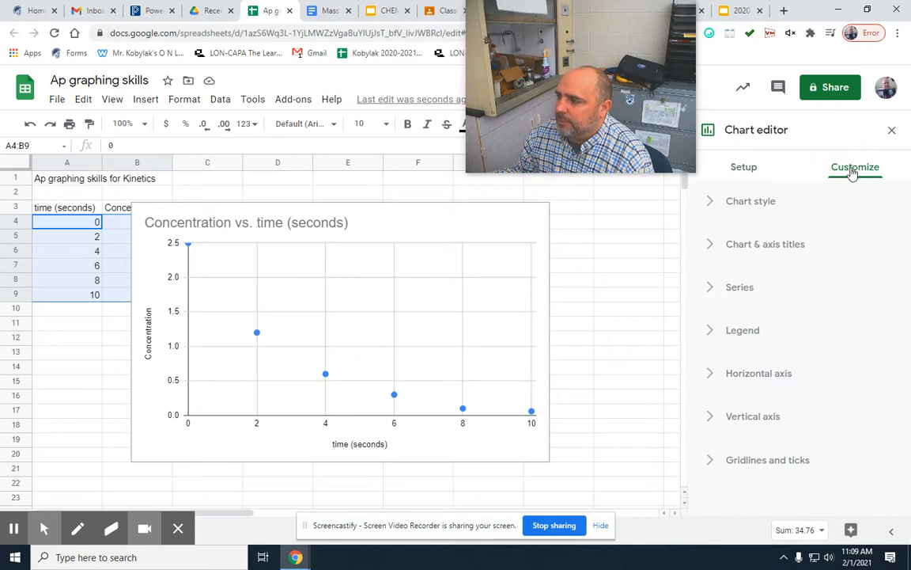
left_click(711, 288)
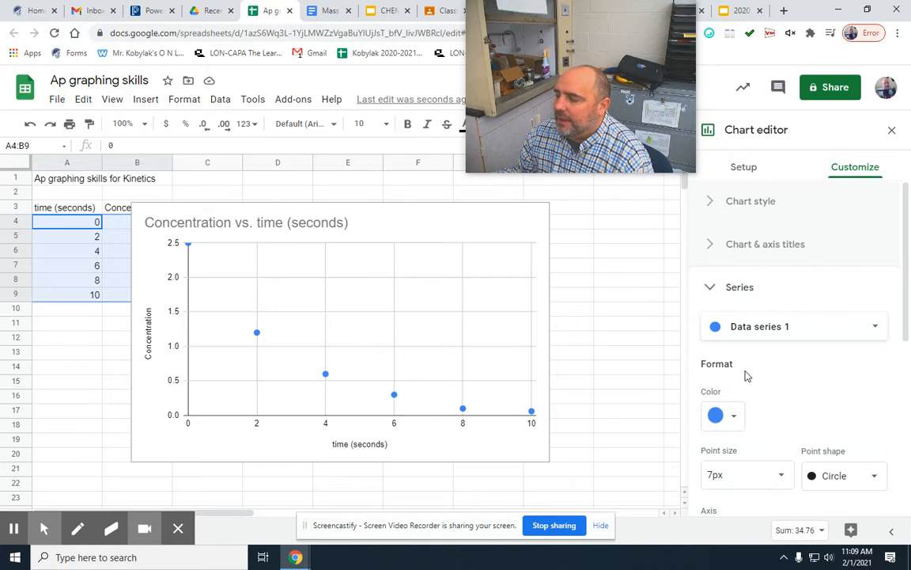
scroll(747, 377, "down", 1)
left_click(734, 354)
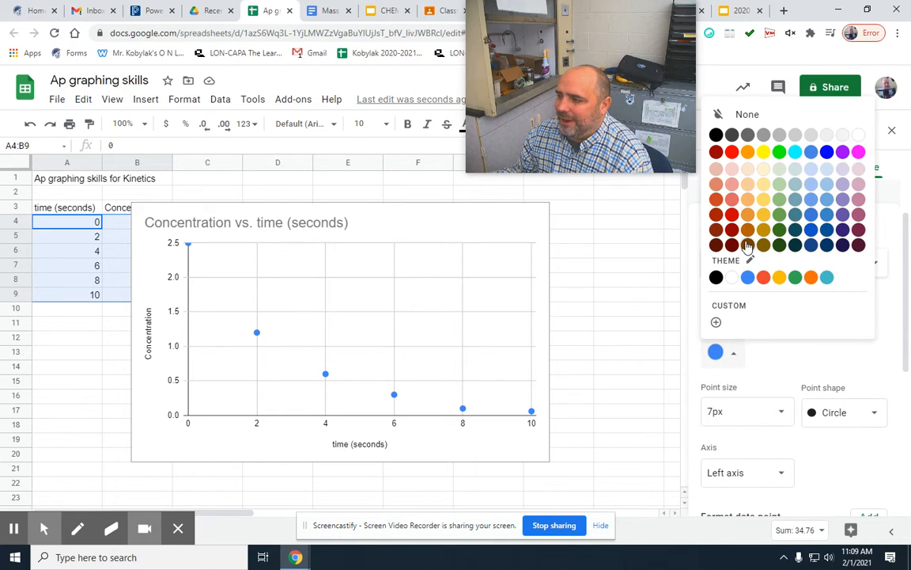
left_click(732, 152)
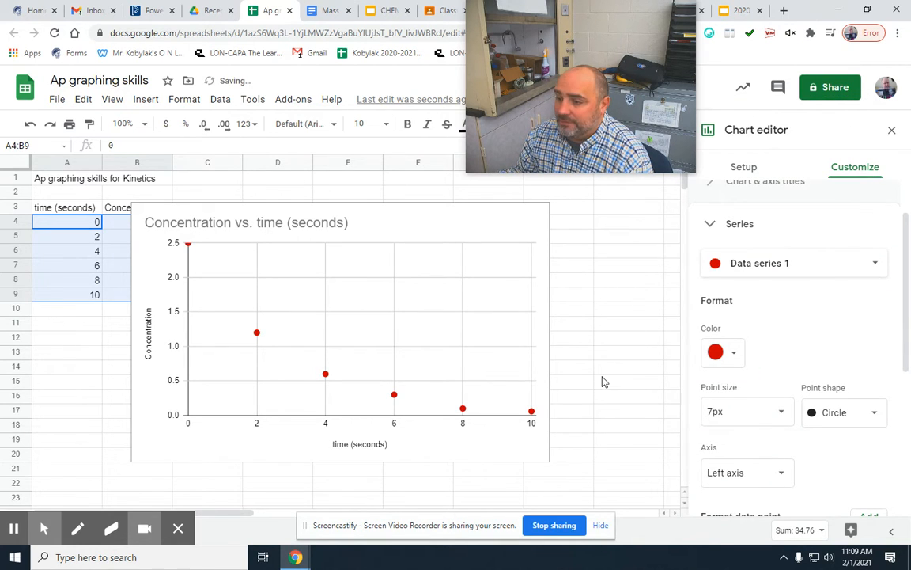
Add a trendline to the concentration data series.
scroll(673, 379, "down", 1)
scroll(743, 380, "down", 3)
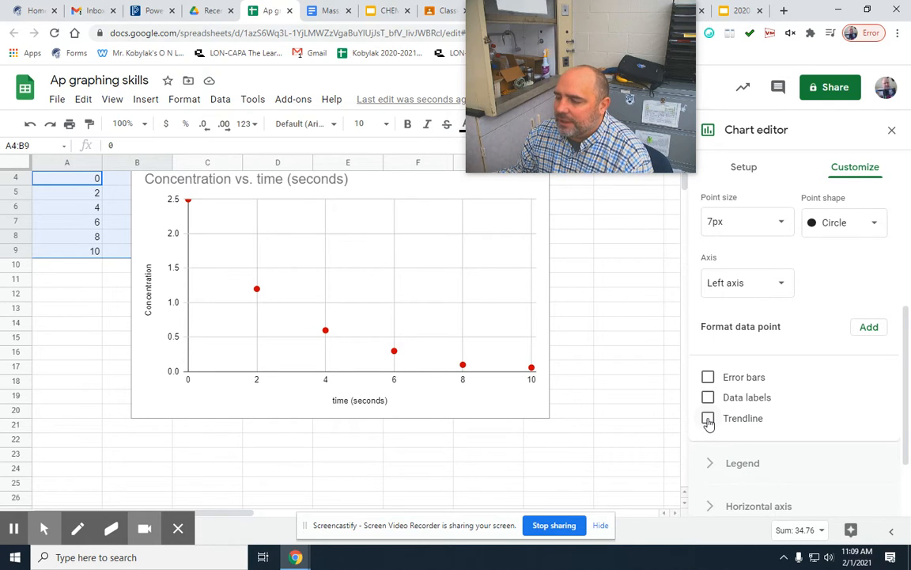
left_click(708, 420)
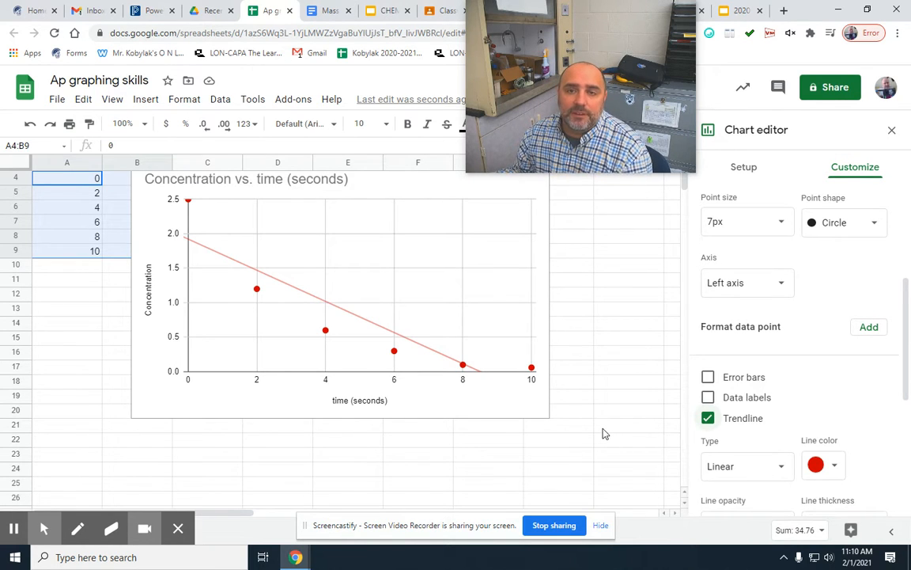
Try exponential, logarithmic and power series trendlines on the concentration series, return to linear, and toggle the trendline off and on.
scroll(782, 427, "down", 1)
left_click(786, 405)
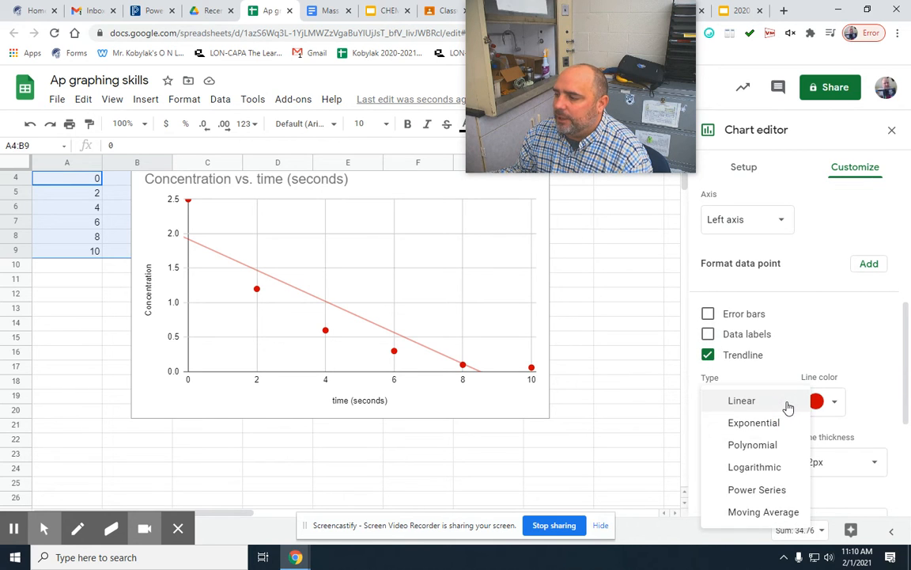
left_click(771, 423)
left_click(775, 406)
left_click(772, 441)
left_click(777, 408)
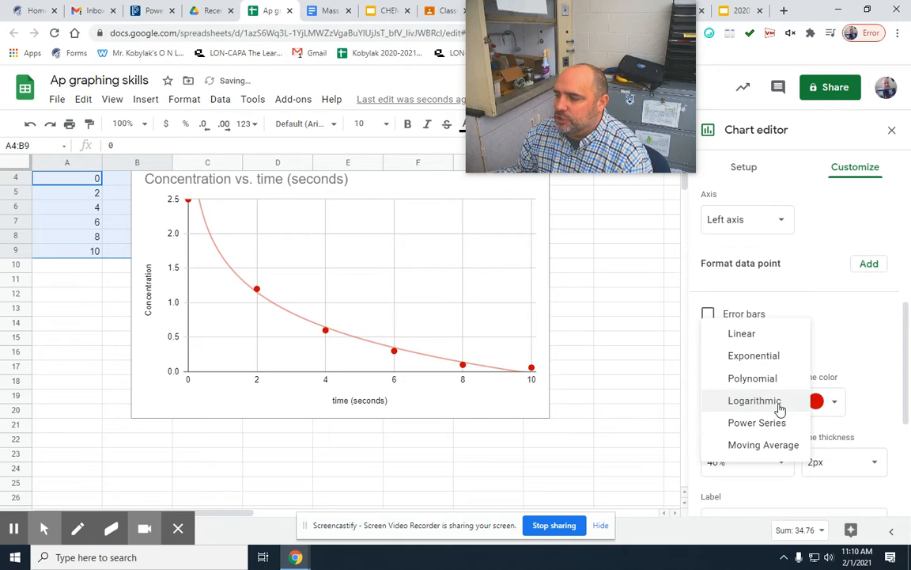
left_click(779, 424)
left_click(780, 408)
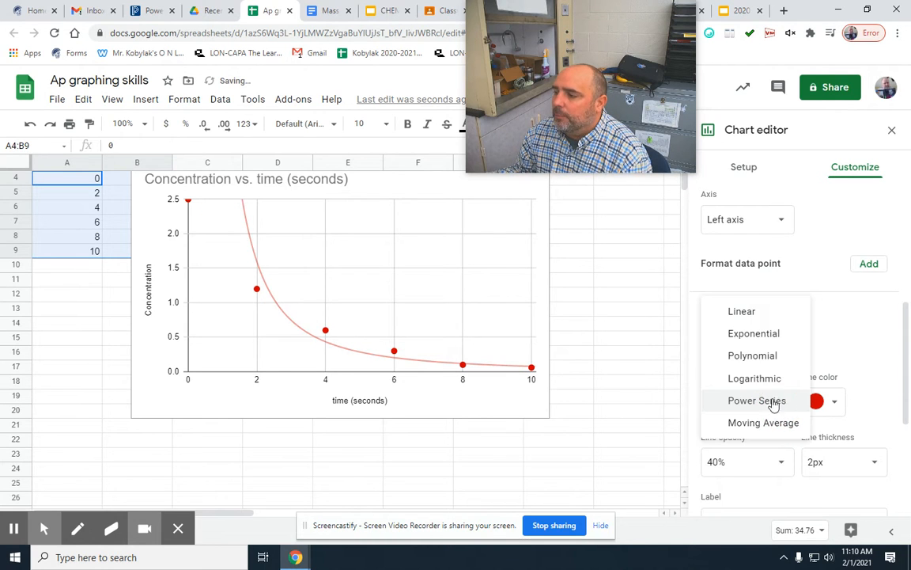
left_click(726, 314)
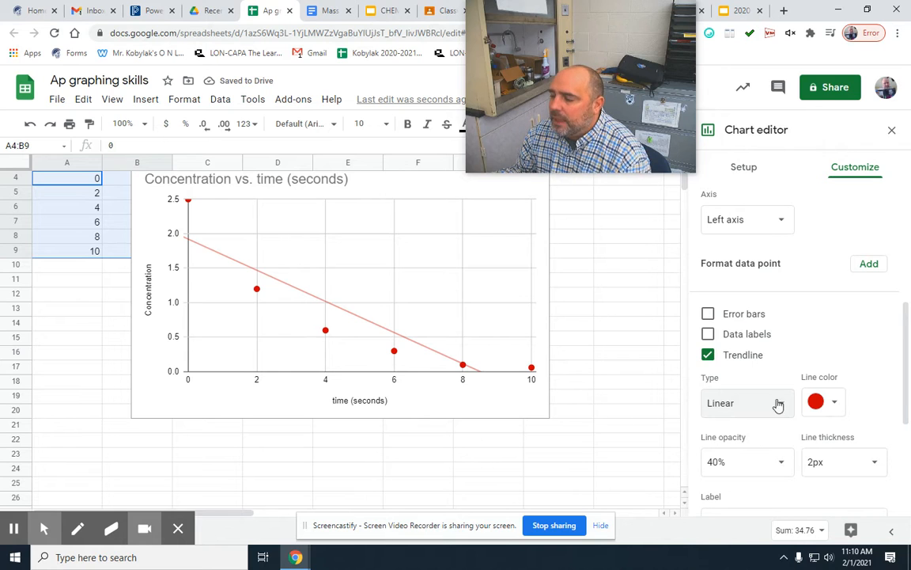
left_click(708, 355)
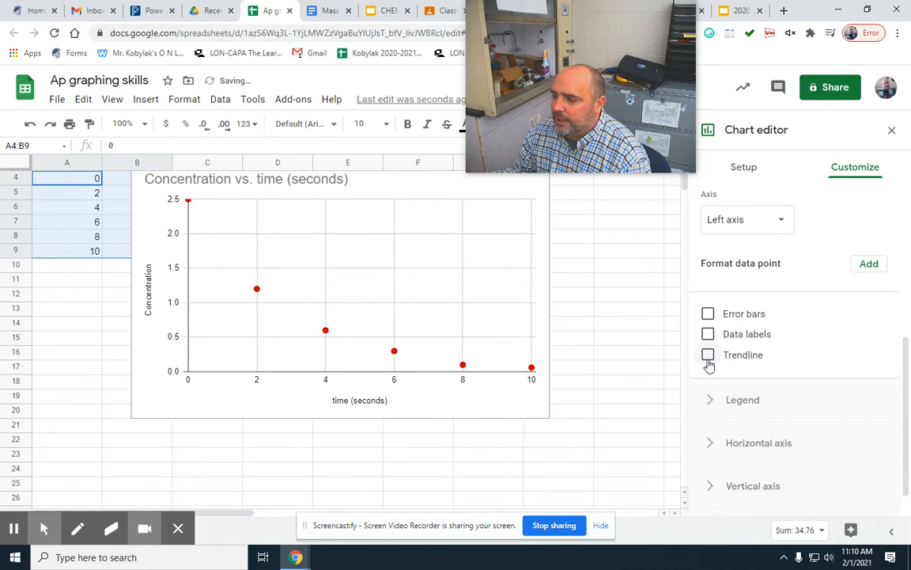
left_click(708, 355)
Label the linear trendline with its equation.
scroll(766, 390, "down", 2)
scroll(766, 390, "down", 2)
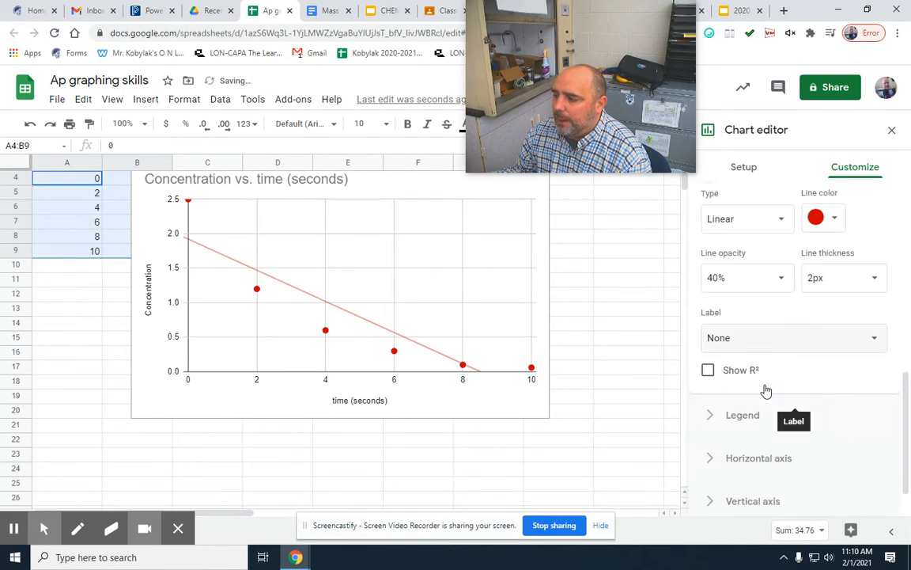
left_click(722, 332)
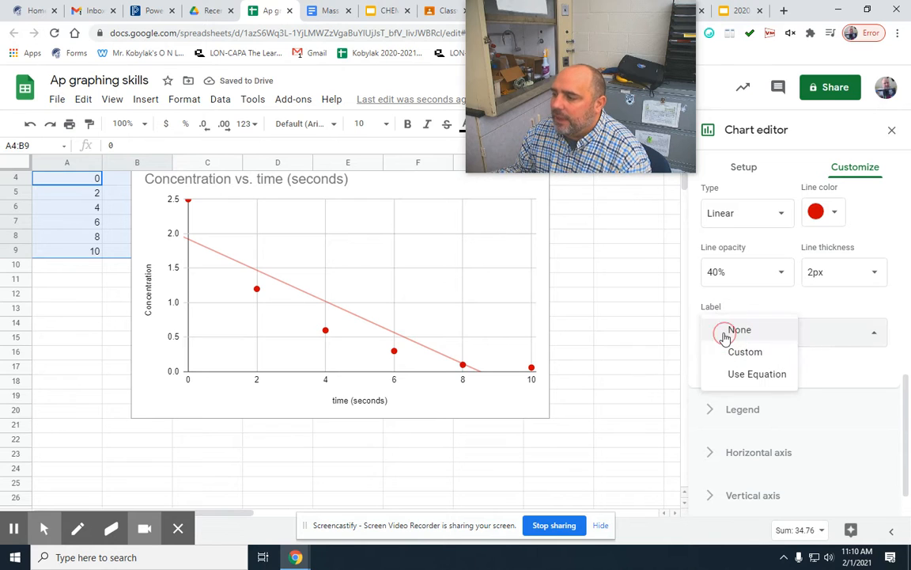
left_click(744, 375)
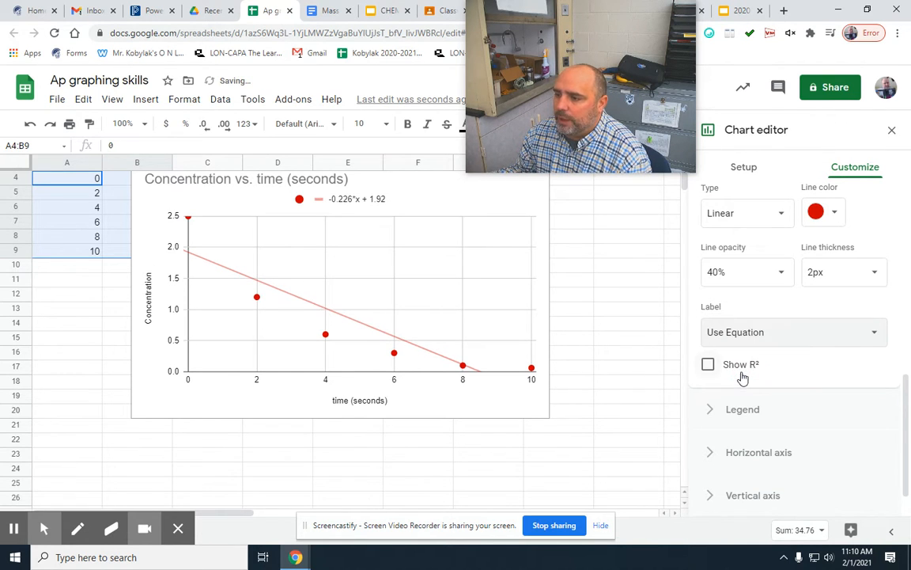
left_click(718, 332)
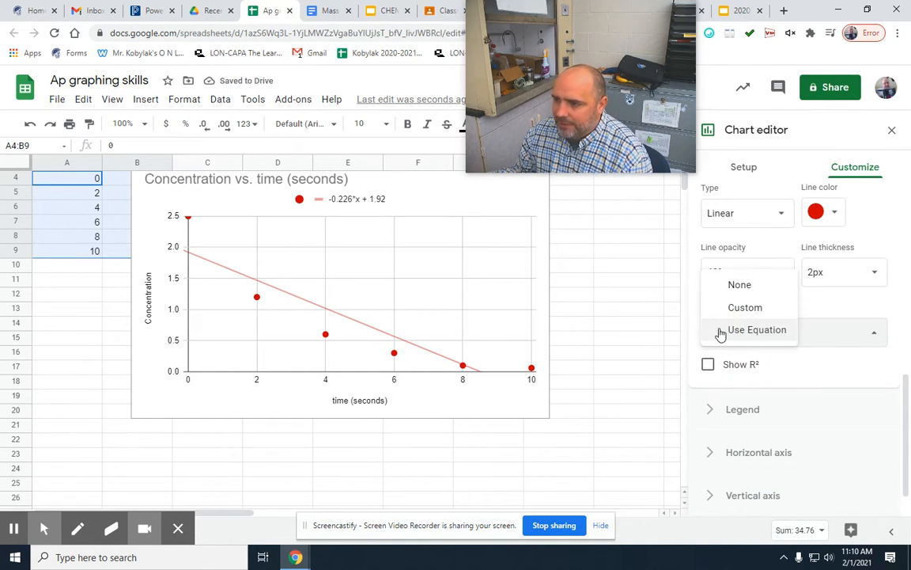
left_click(721, 285)
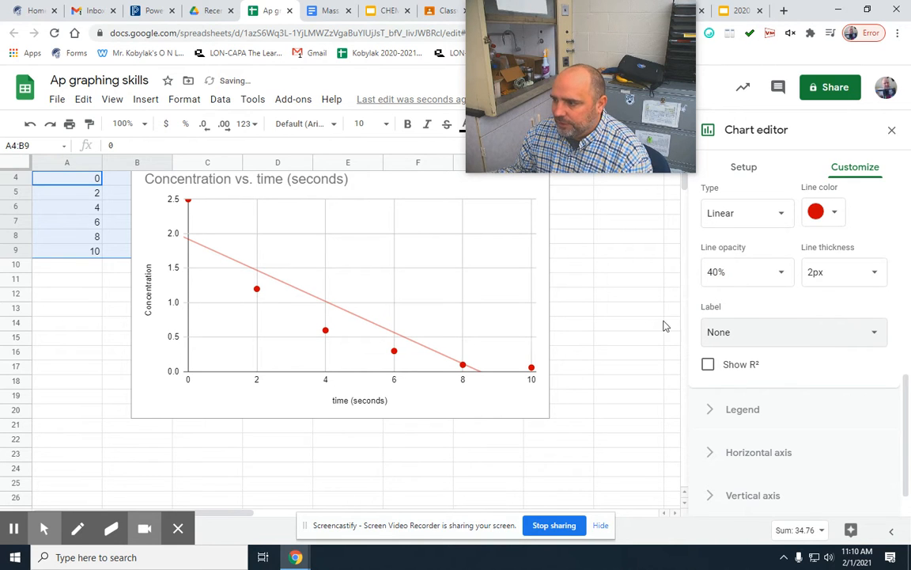
left_click(712, 333)
left_click(724, 373)
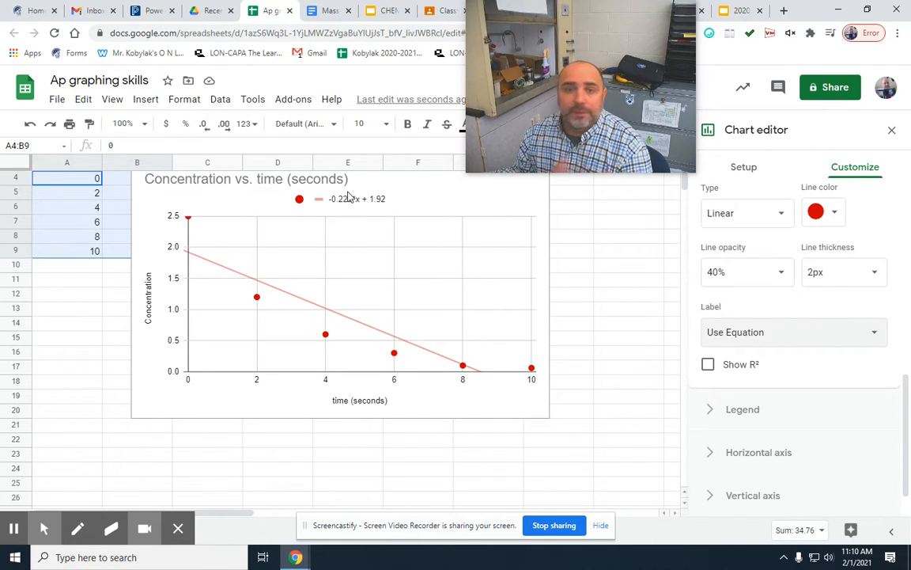
Show the R² value for the trendline on the concentration chart.
left_click(708, 367)
left_click(708, 367)
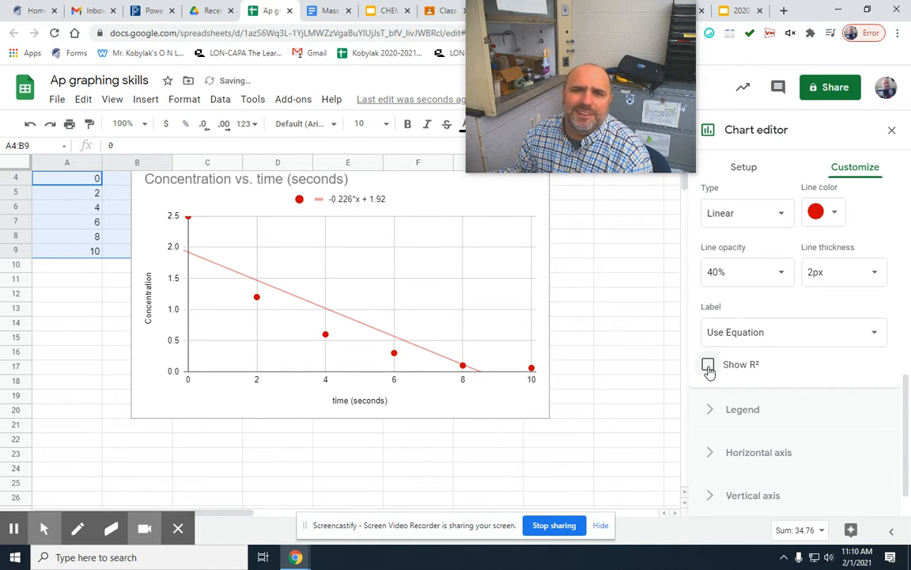
left_click(708, 367)
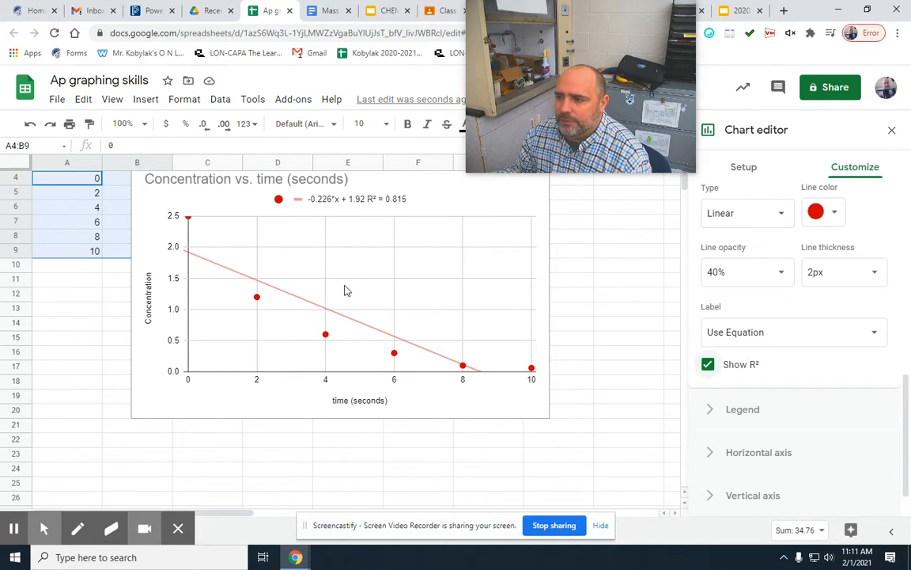
Move the concentration chart clear of the data so it starts at about cell G13, and close the chart editor.
left_click(386, 181)
left_click(370, 270)
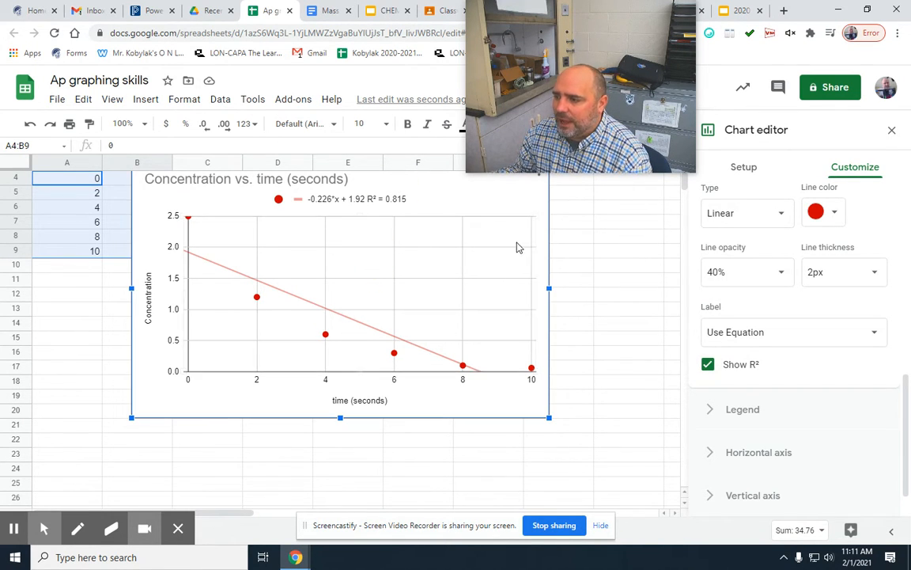
left_click_drag(461, 191, 793, 349)
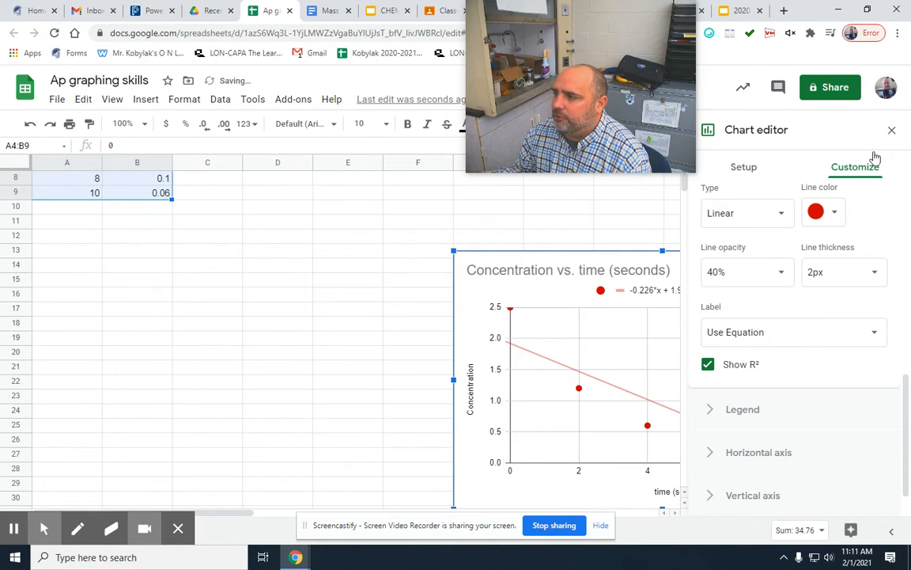
left_click(891, 130)
Enter the column headers "time" in D3 and "ln conc" in E3.
scroll(218, 360, "up", 3)
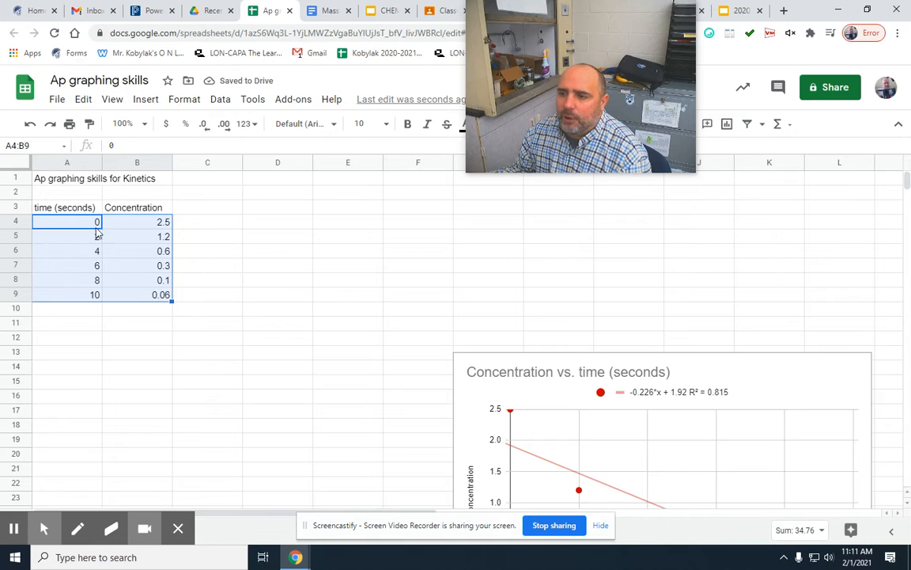
left_click(263, 210)
type("time")
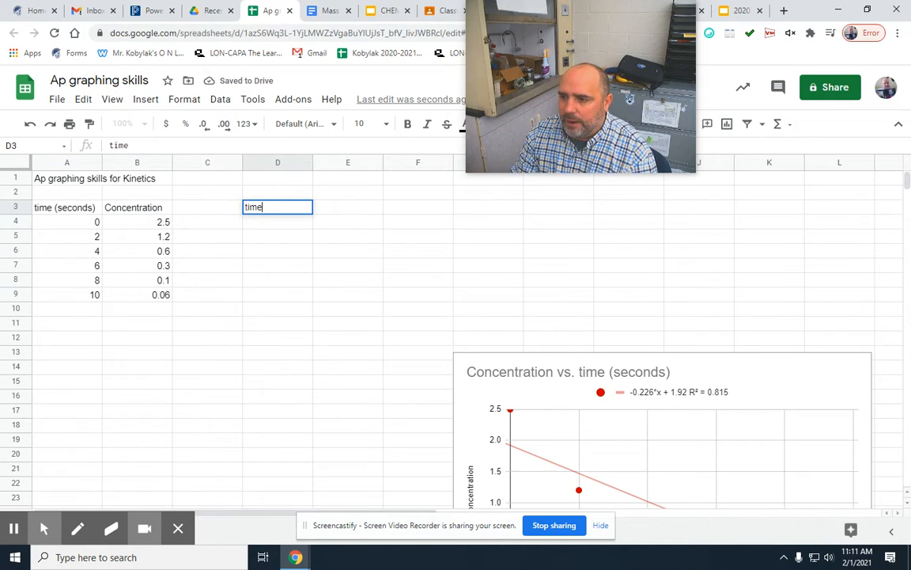
key("Tab")
type("ln con")
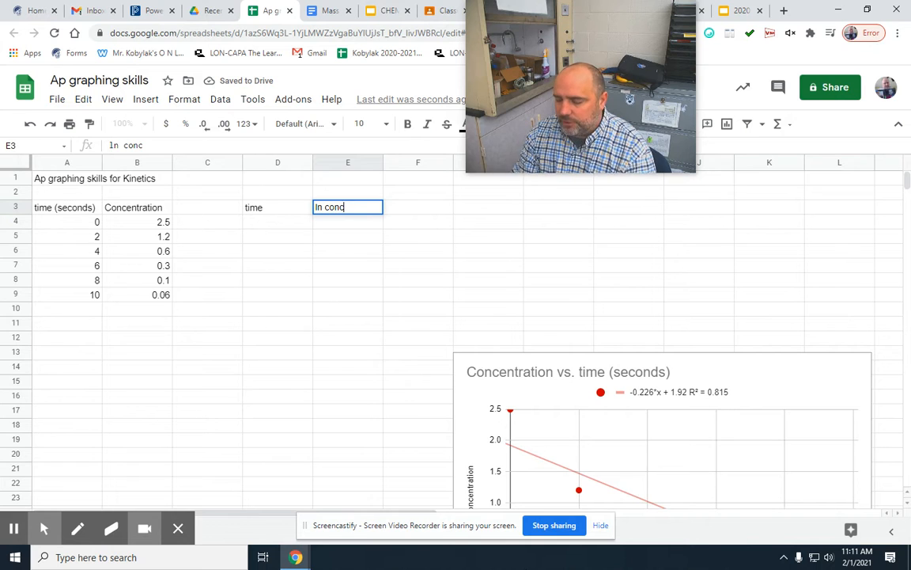
Copy the time values from A4:A9 into D4:D9.
left_click_drag(71, 220, 72, 305)
key("ctrl+c")
left_click(251, 223)
key("ctrl+v")
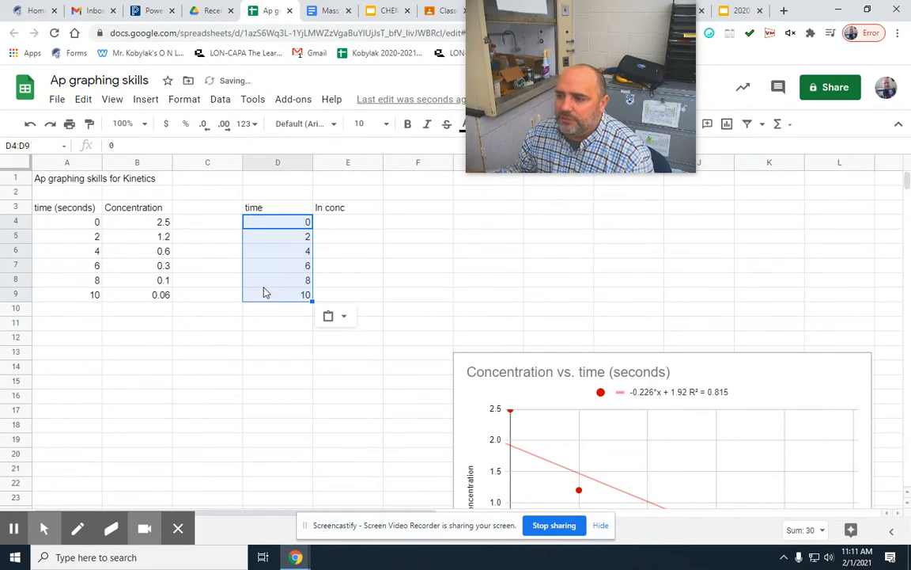
Enter the formula =ln(B4) in E4 to calculate the natural log of the first concentration.
left_click(143, 221)
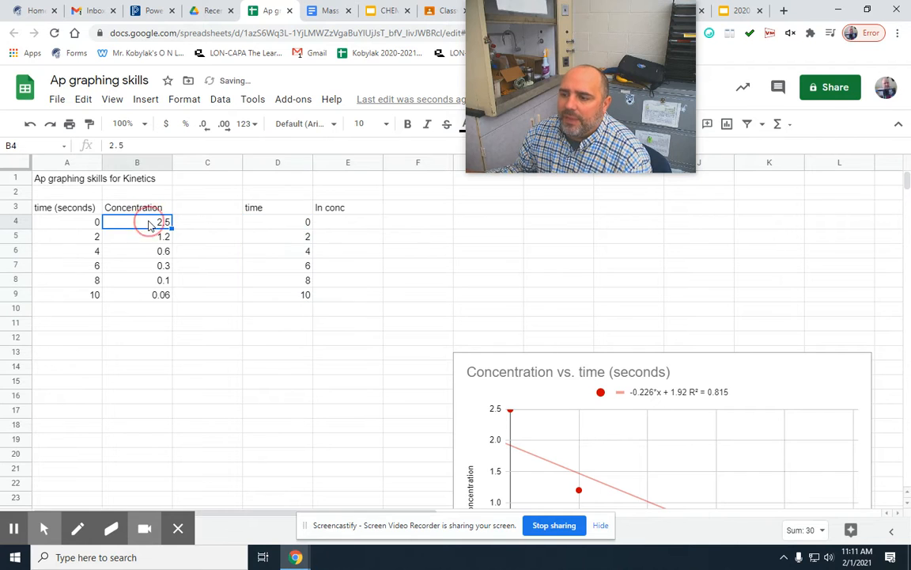
left_click(329, 222)
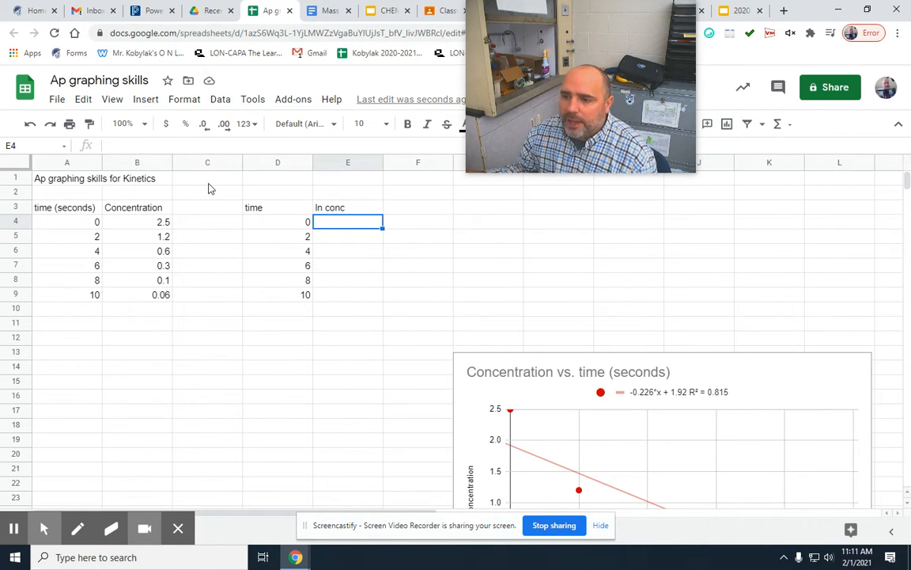
left_click(145, 146)
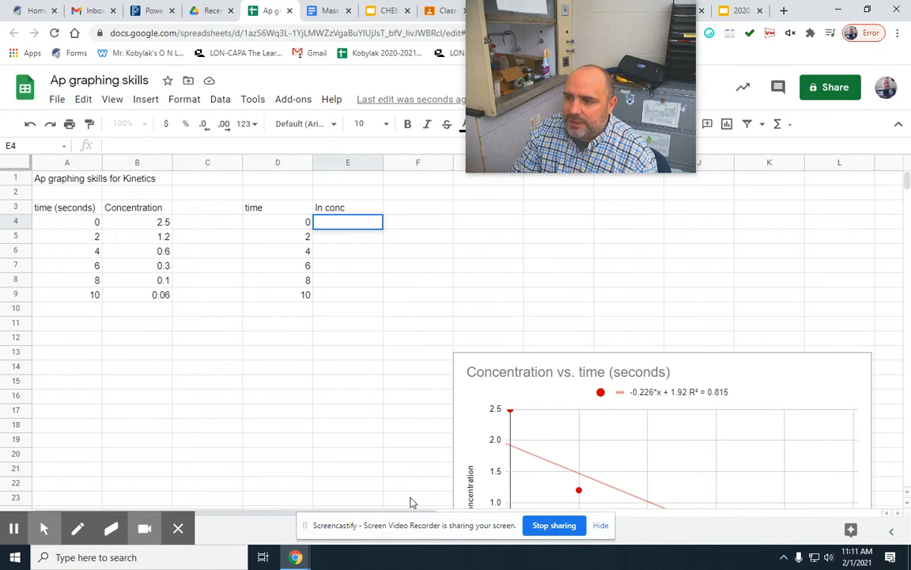
type("=ln")
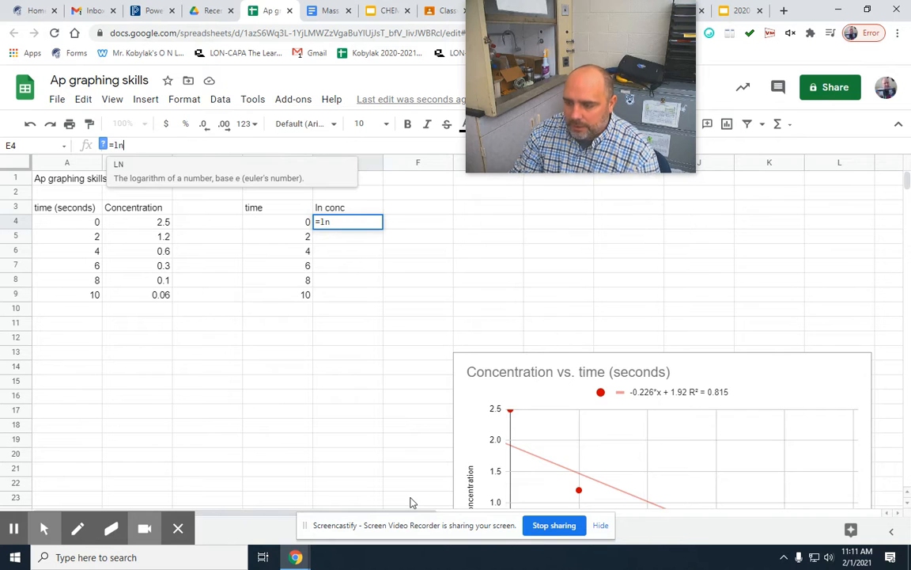
type("(")
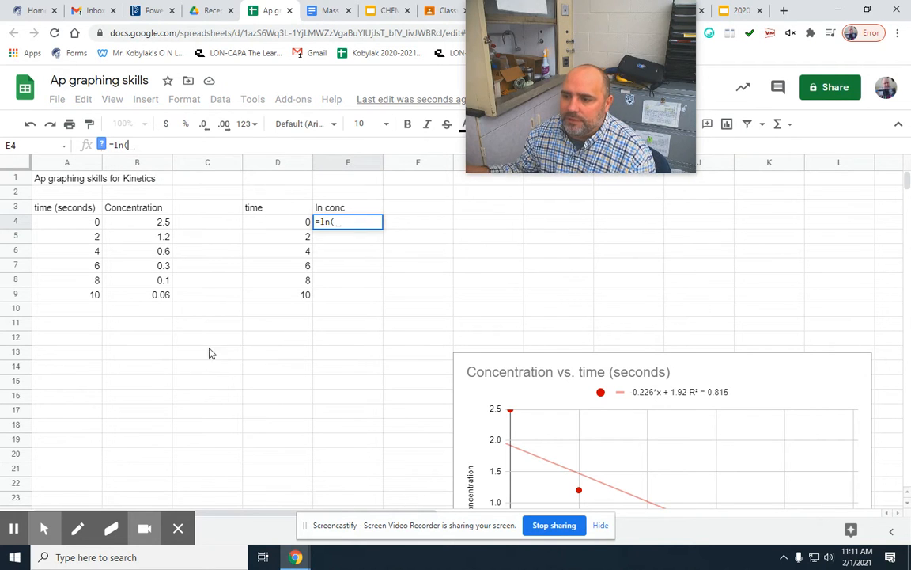
left_click(146, 228)
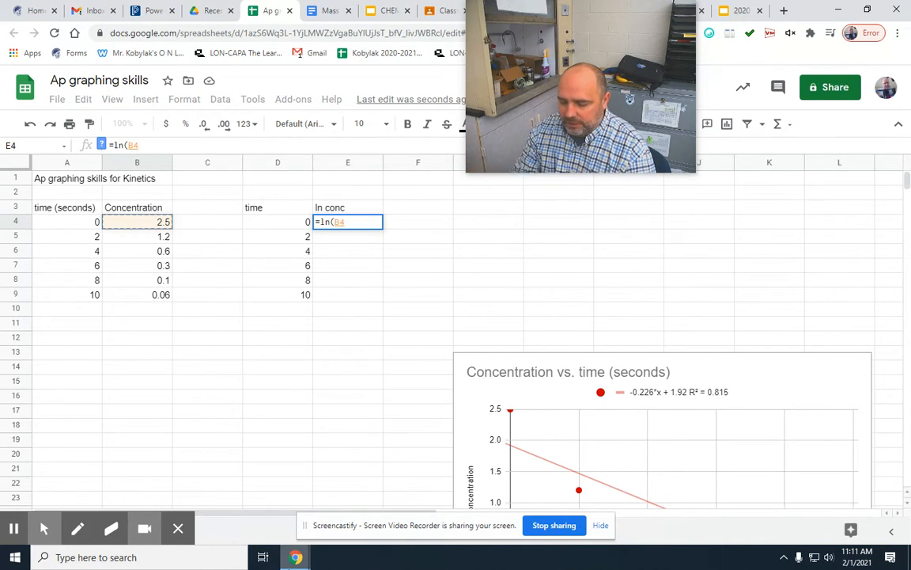
key("Return")
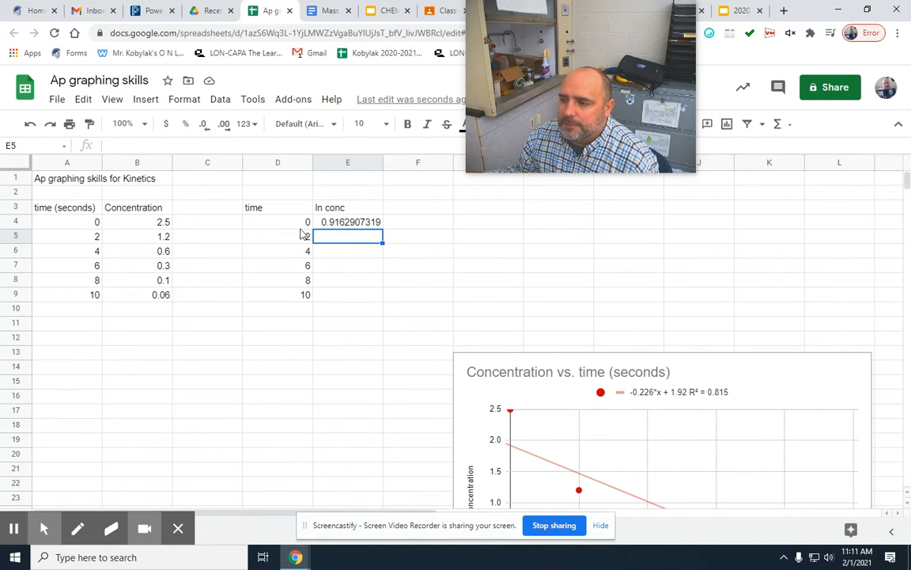
Fill the natural log formula from E4 down to E9 and check the references in the filled cells.
left_click(345, 225)
left_click_drag(382, 227, 385, 294)
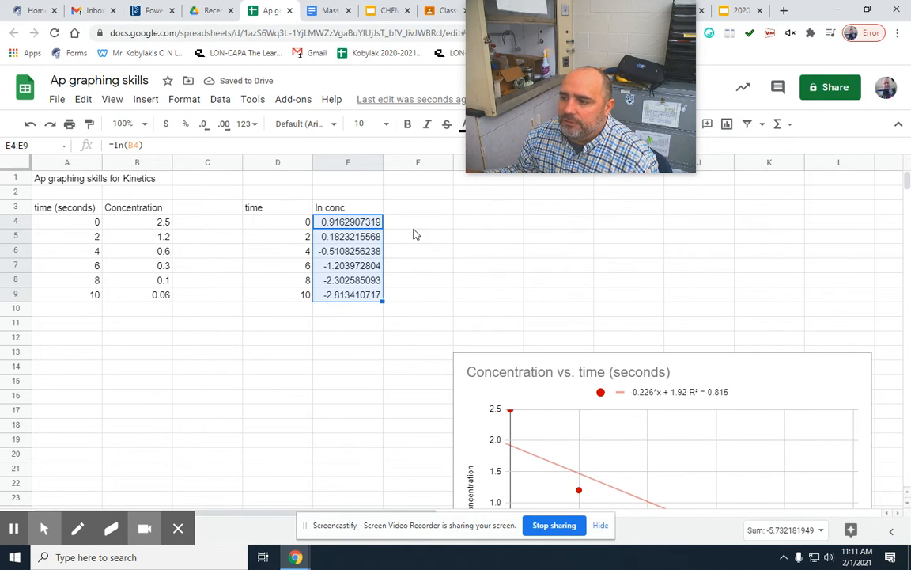
left_click(401, 228)
left_click(341, 229)
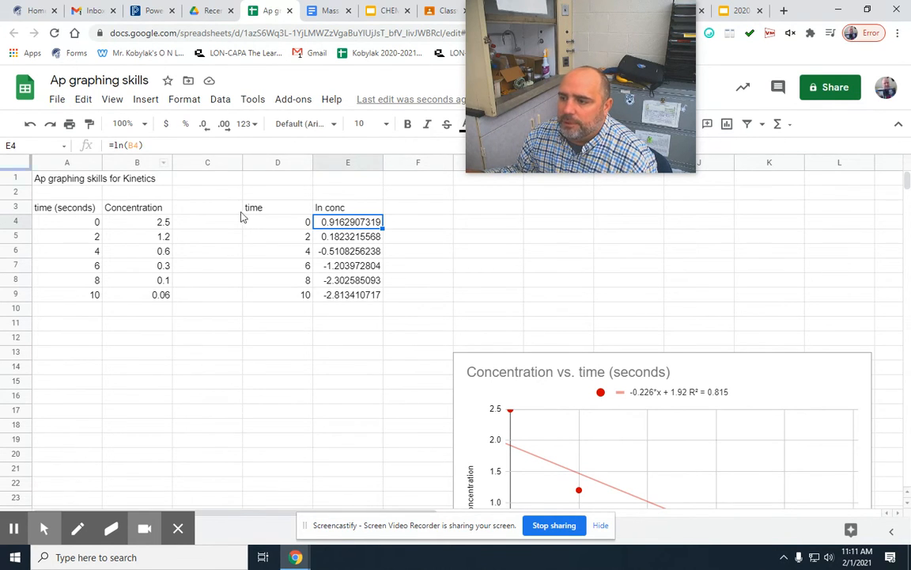
key("Down")
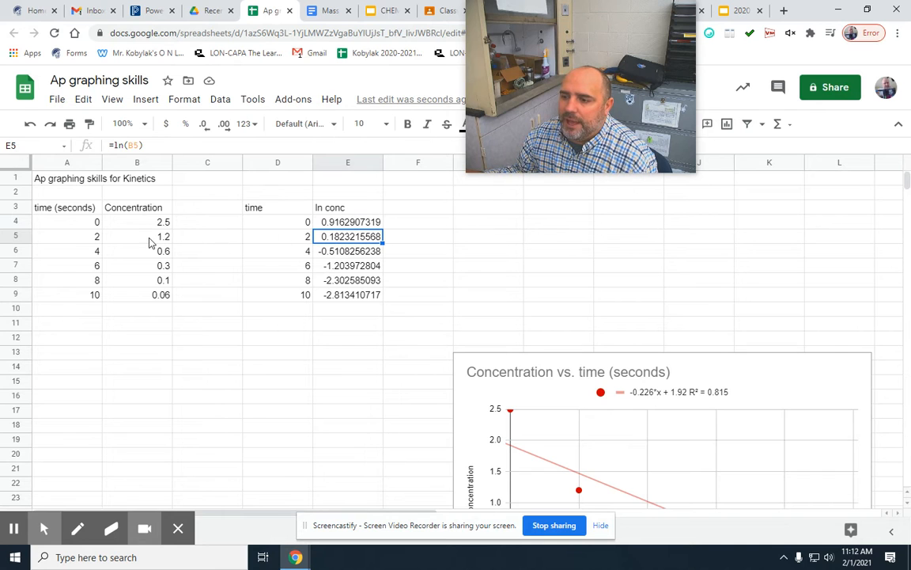
left_click(350, 254)
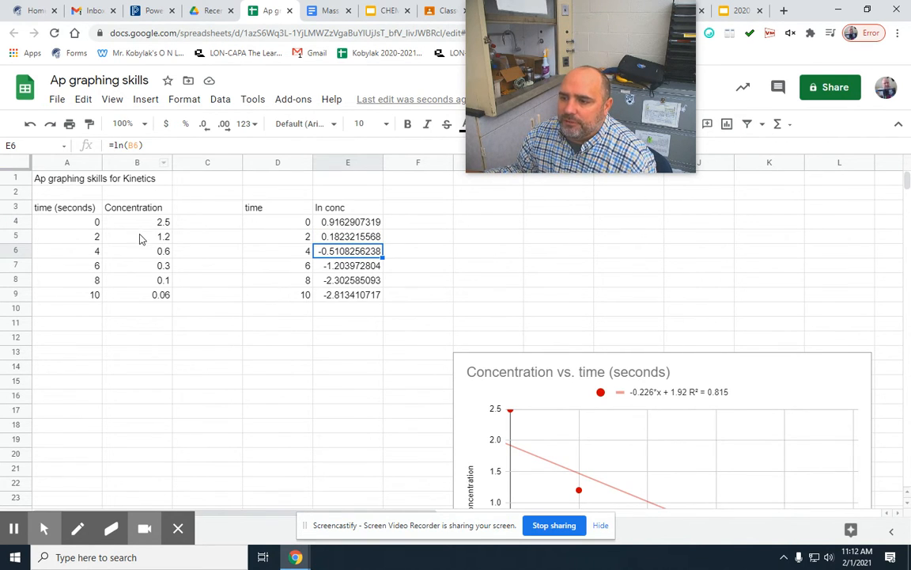
Insert a chart of the time and ln conc data in D4:E9 and move it to about cell A1.
left_click(299, 352)
left_click_drag(278, 227, 345, 289)
left_click(148, 101)
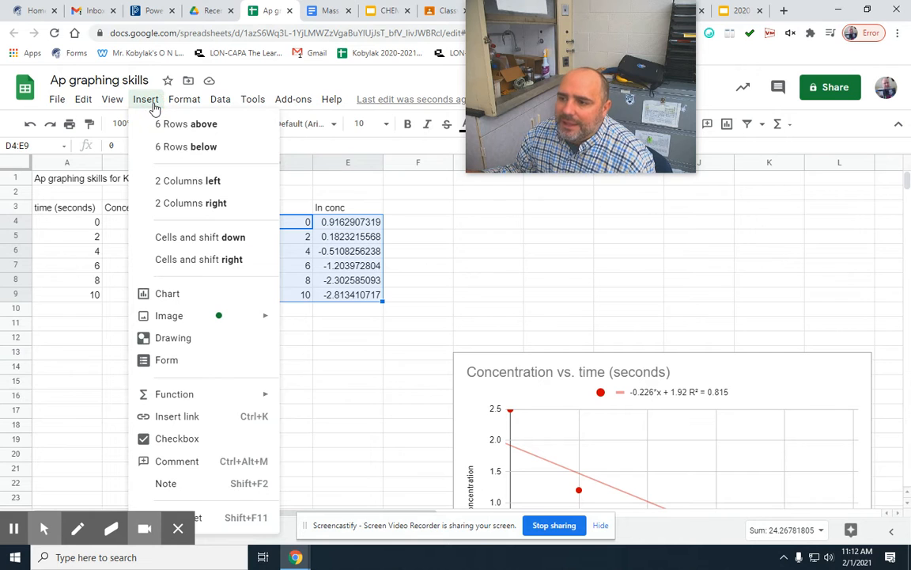
left_click(190, 294)
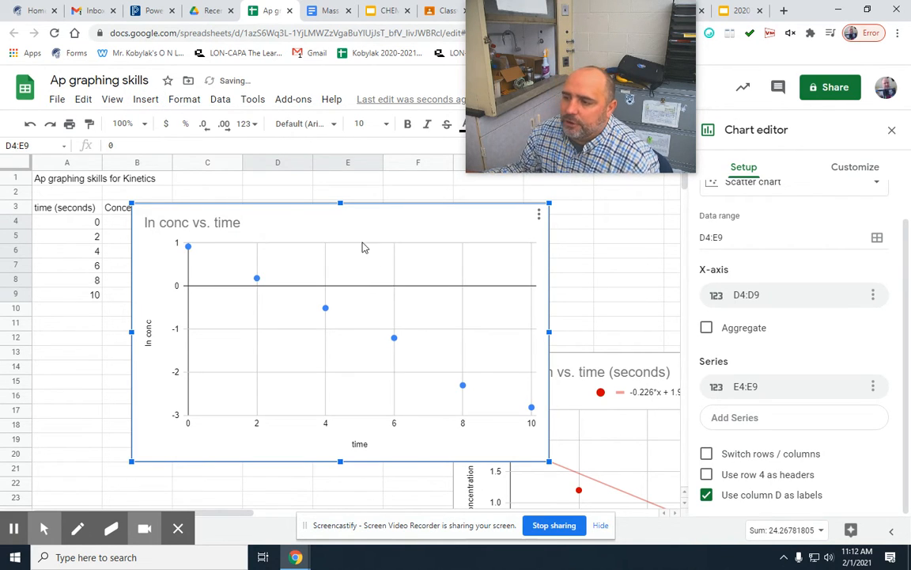
left_click_drag(291, 204, 207, 165)
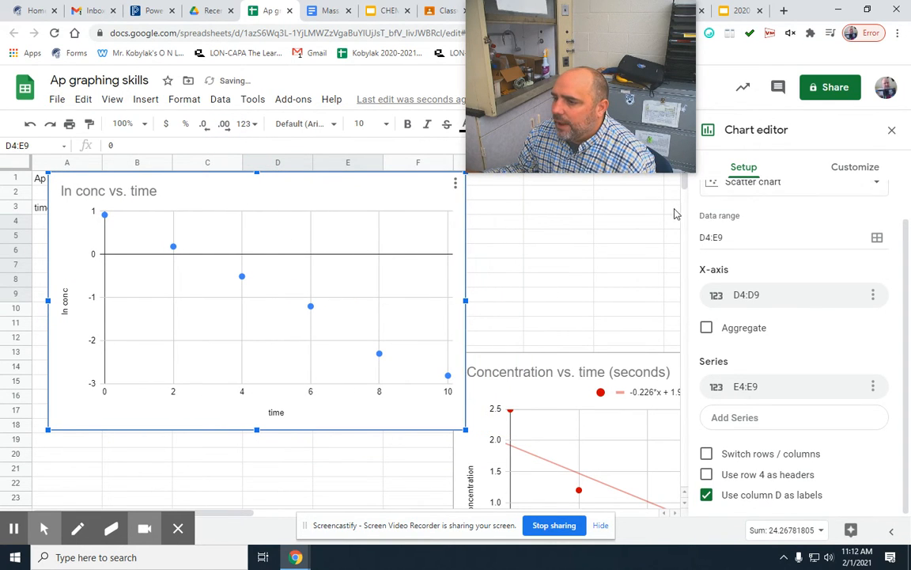
Change the ln conc vs. time chart to a line chart.
left_click(766, 192)
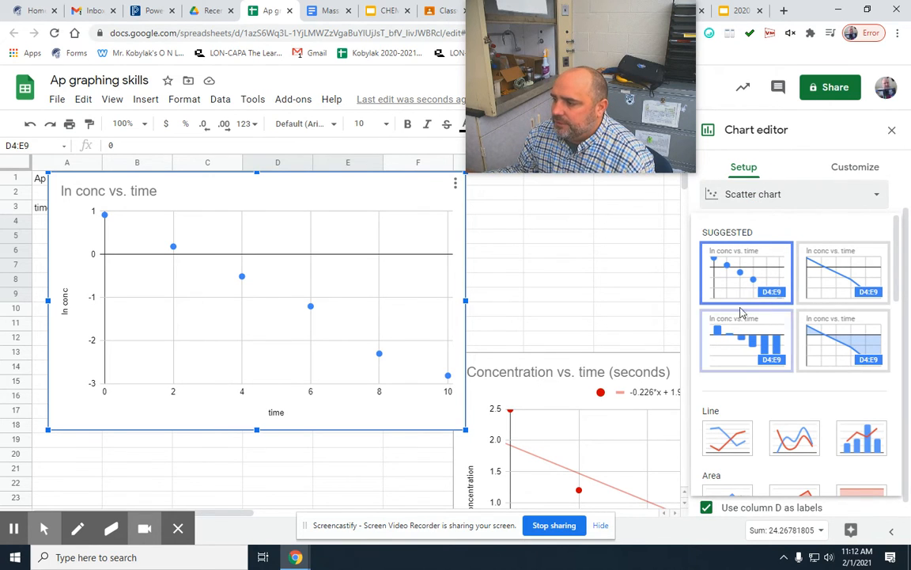
left_click(726, 438)
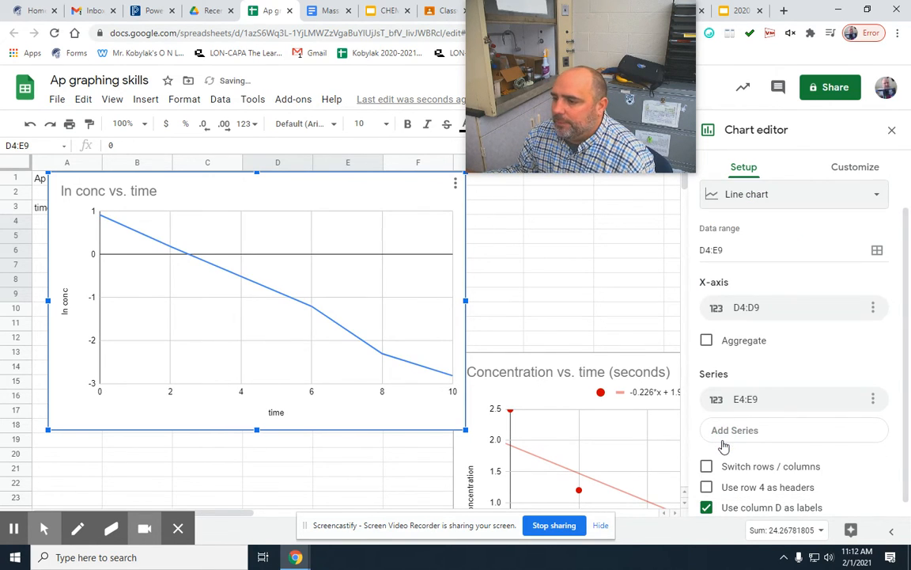
Change the ln conc vs. time chart from a line chart to a scatter chart.
left_click(762, 196)
scroll(767, 375, "down", 10)
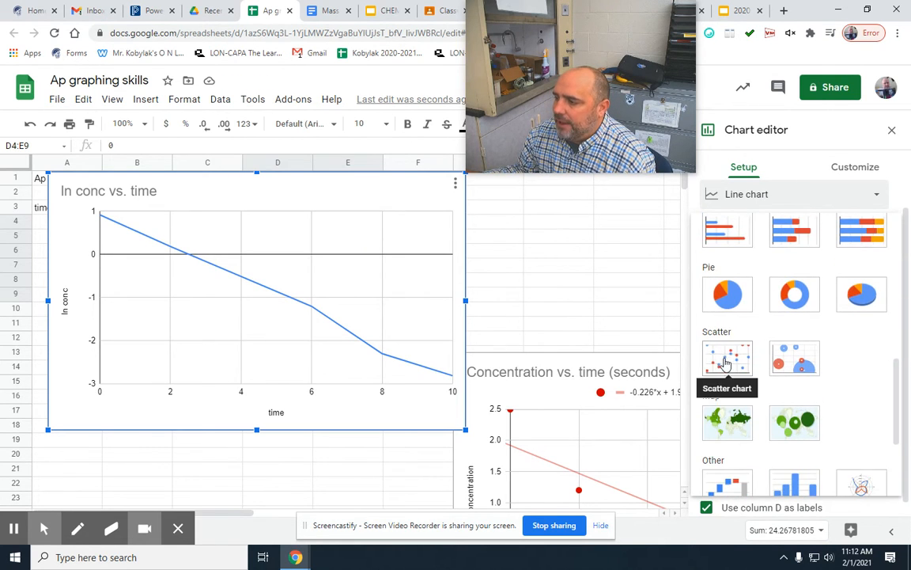
left_click(722, 354)
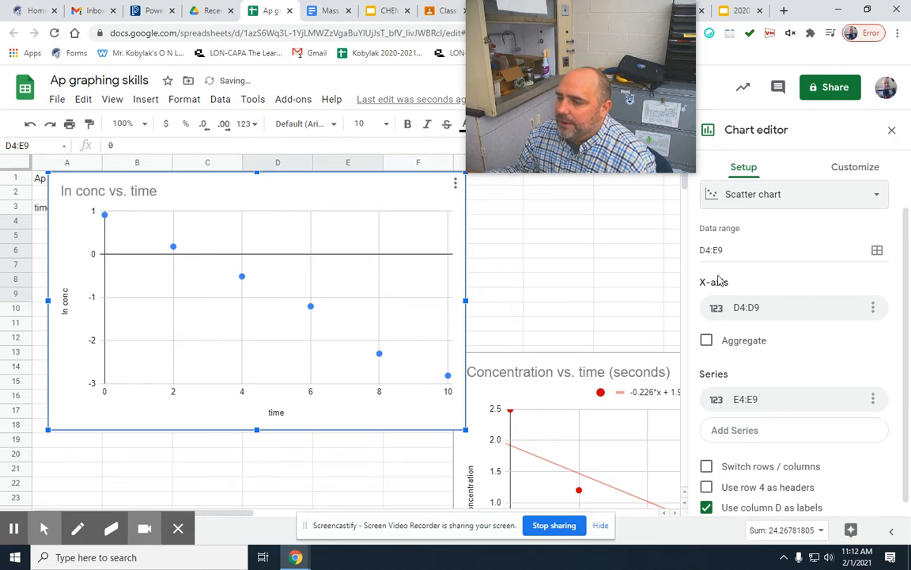
Add a linear trendline to the data series of the ln conc vs. time chart.
left_click(851, 167)
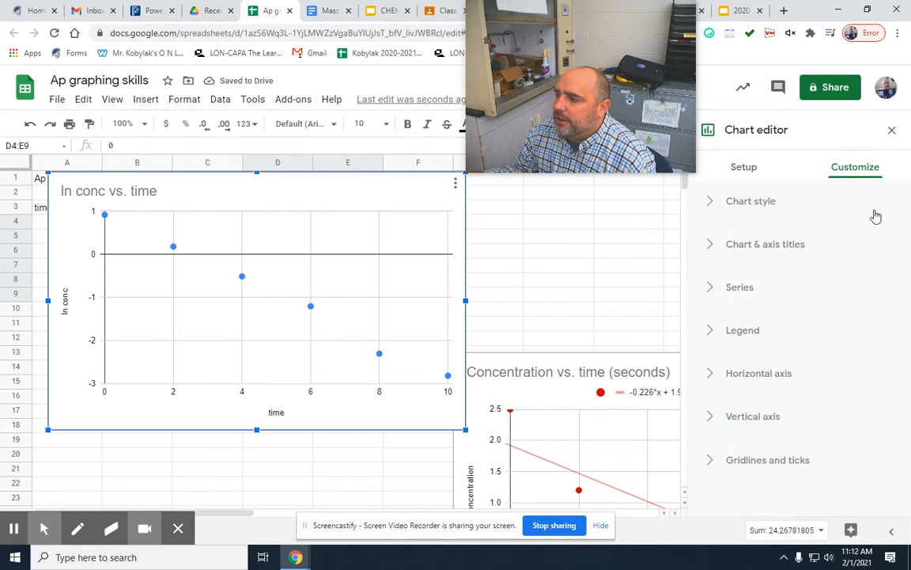
left_click(711, 290)
scroll(724, 366, "down", 2)
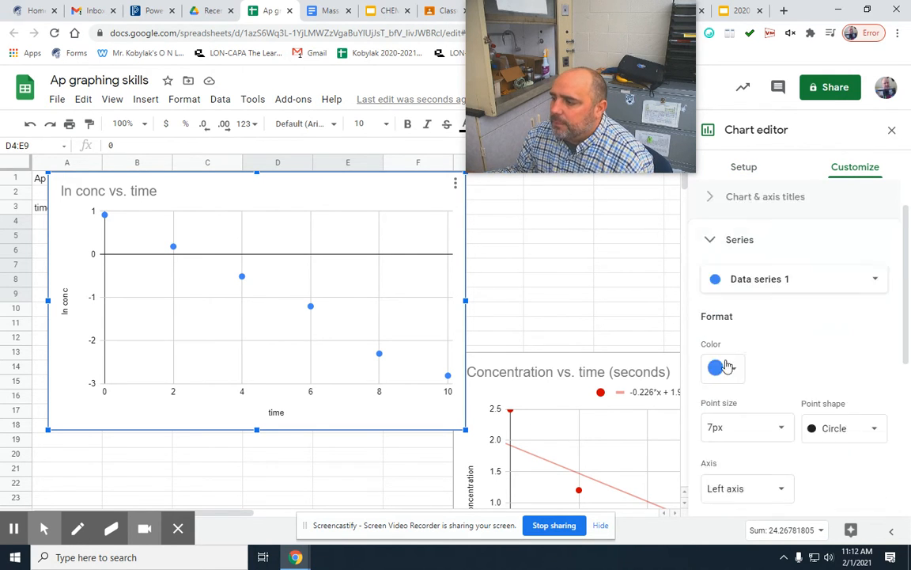
scroll(756, 368, "down", 2)
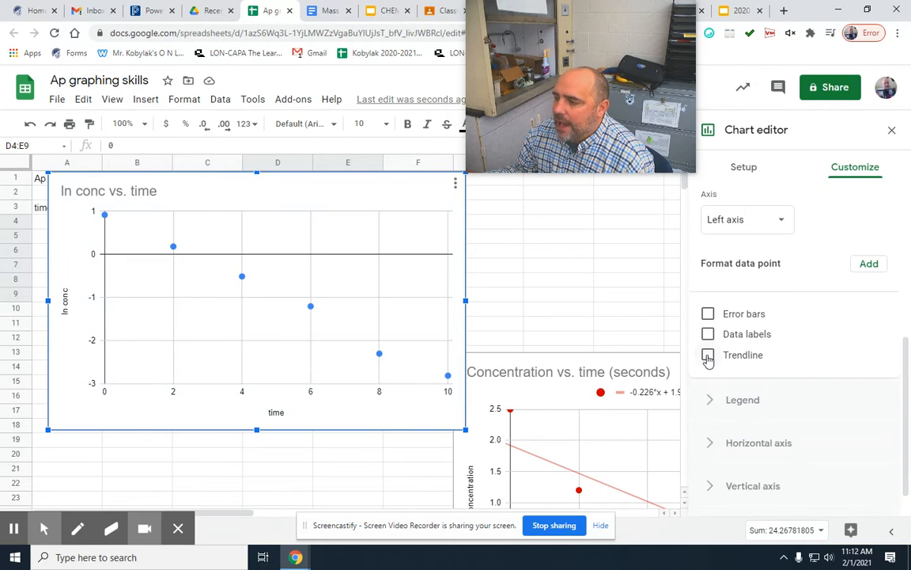
left_click(708, 356)
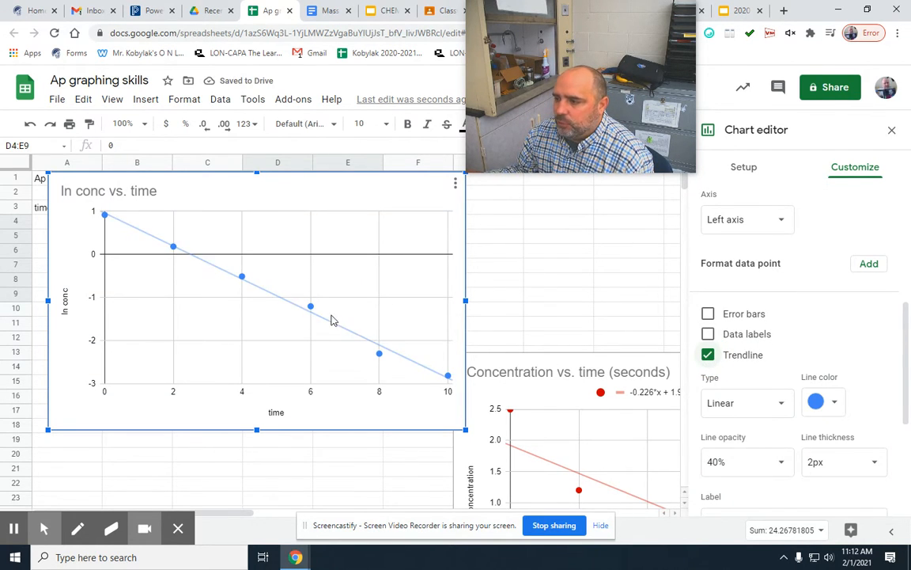
Label the ln conc trendline with its equation and show its R² value.
scroll(779, 364, "down", 2)
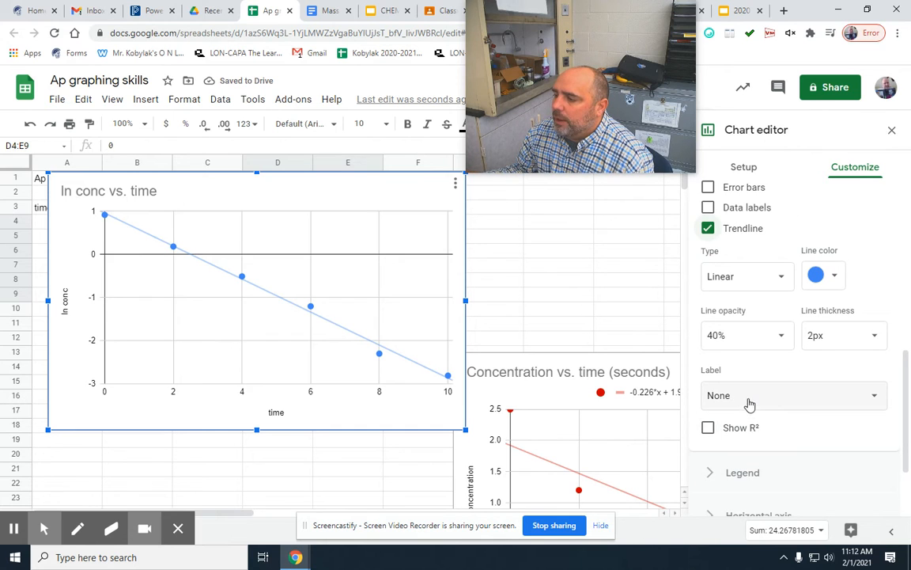
left_click(732, 393)
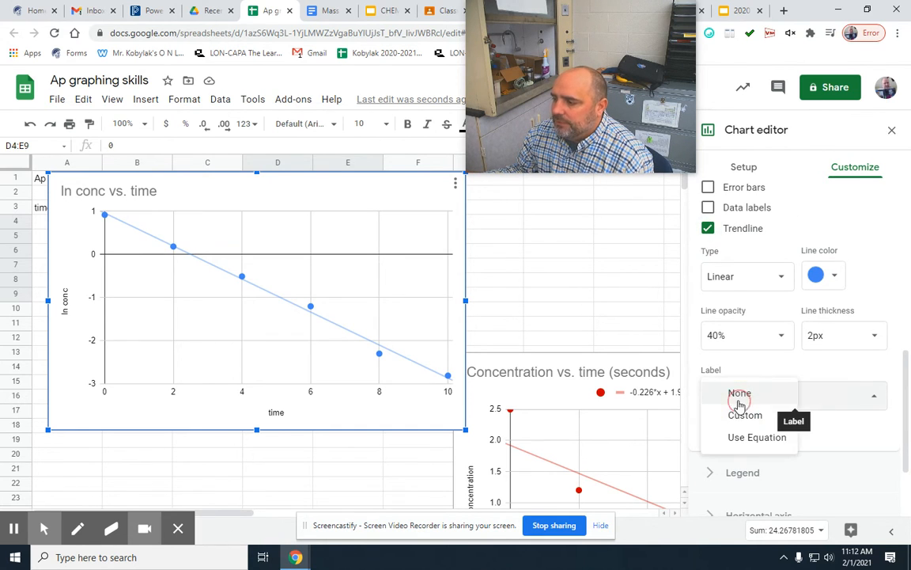
left_click(726, 436)
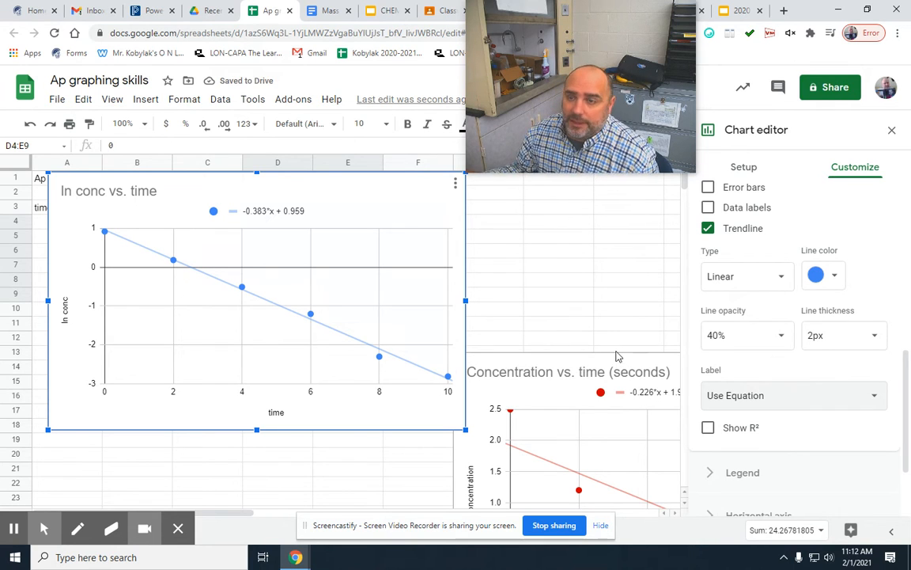
left_click(708, 427)
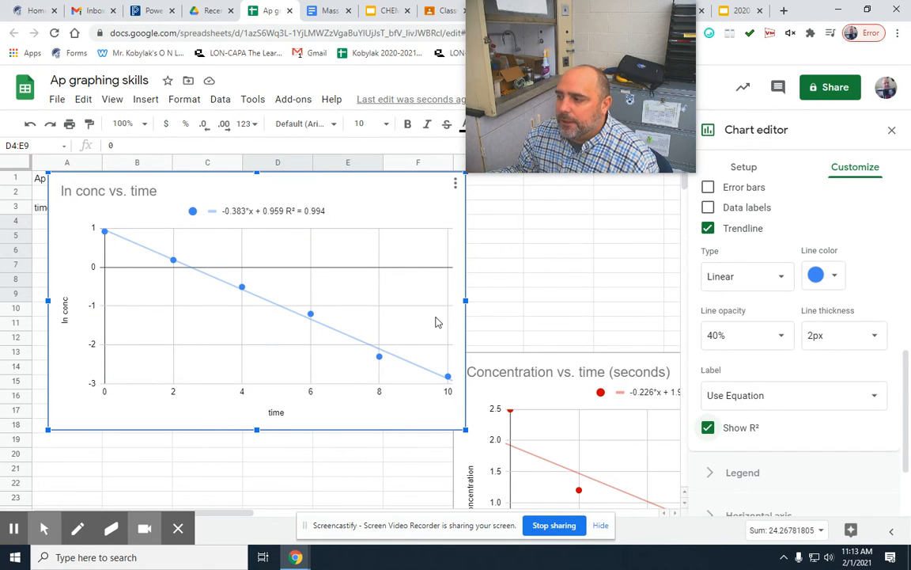
Look through the horizontal axis and legend settings of the ln conc chart for the title options.
scroll(606, 342, "down", 1)
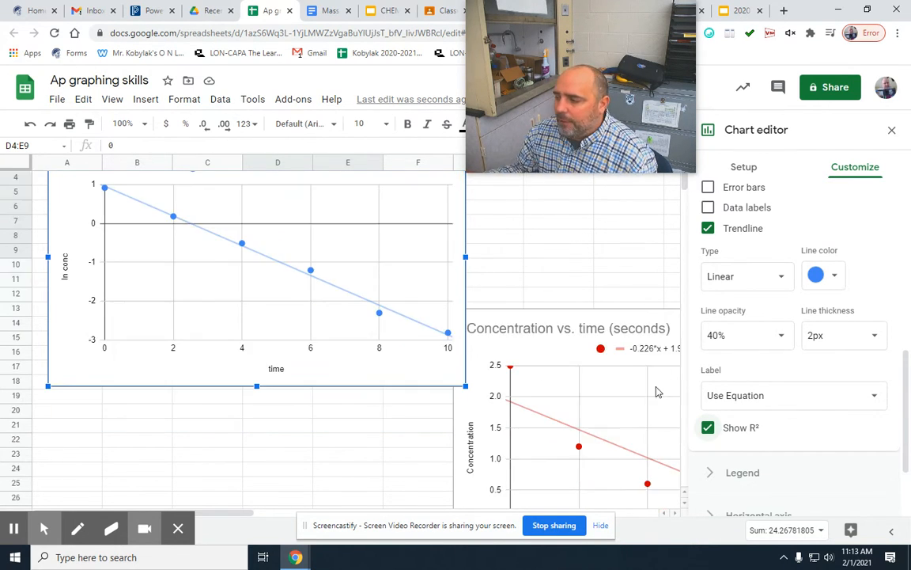
scroll(766, 462, "down", 2)
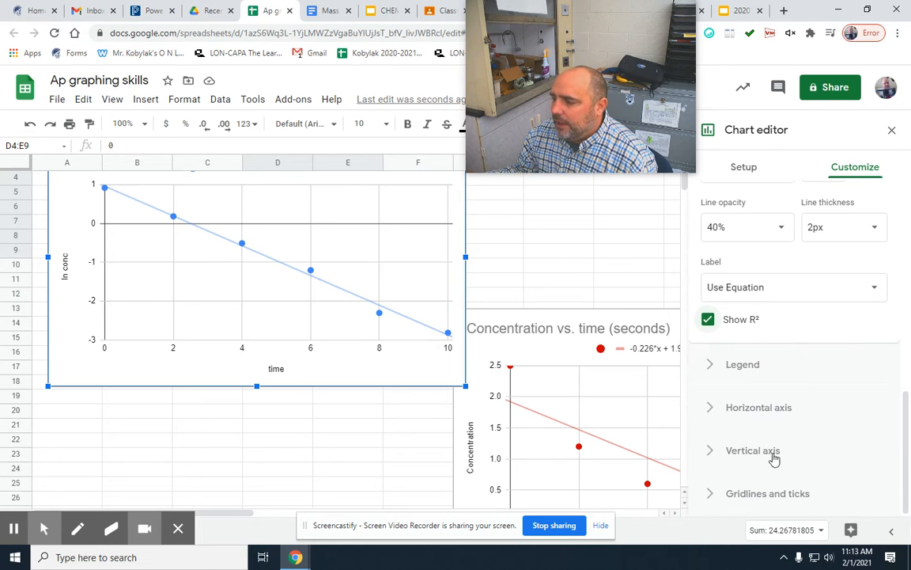
left_click(709, 410)
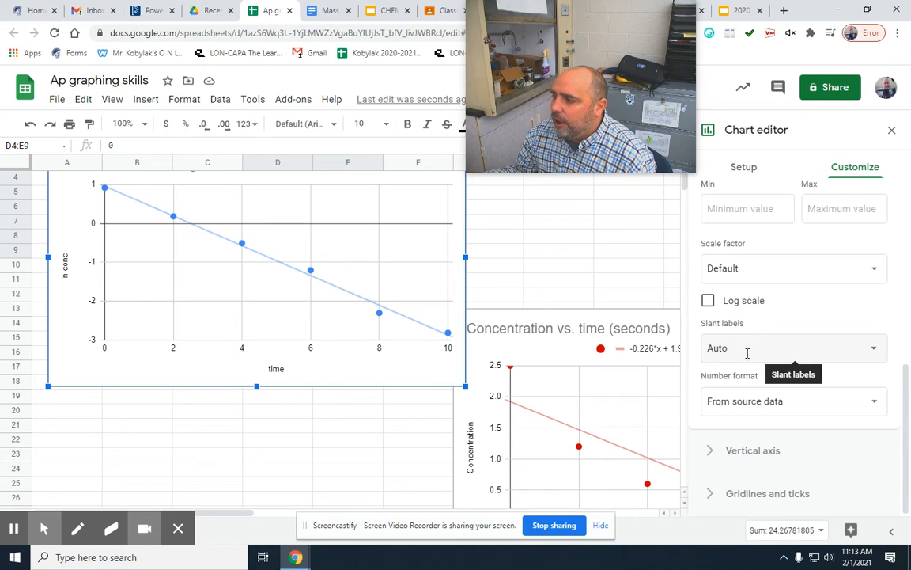
left_click(773, 350)
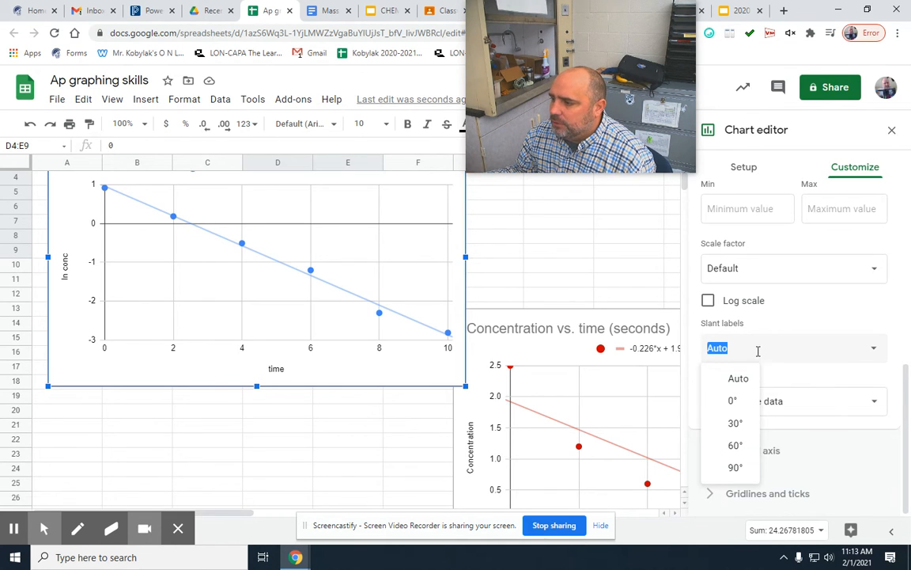
left_click(772, 318)
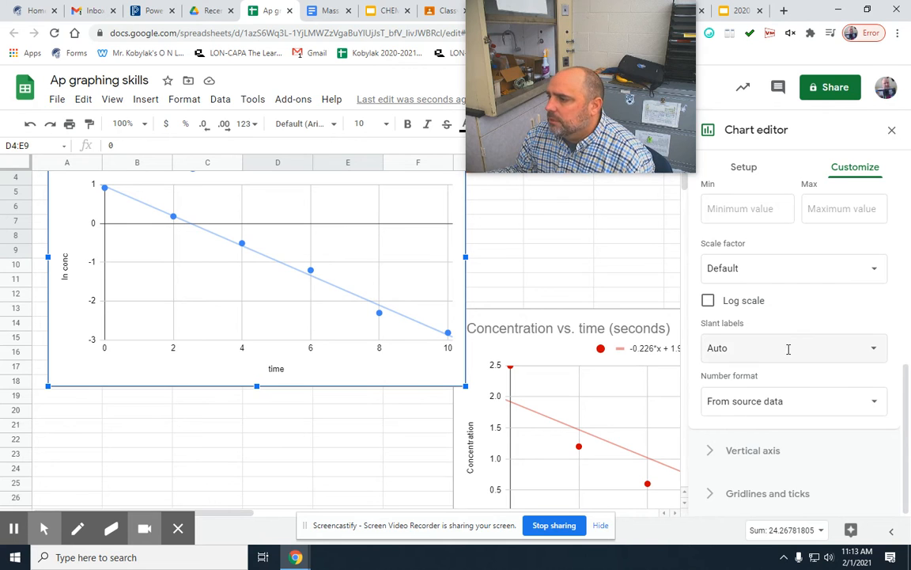
scroll(783, 360, "up", 2)
scroll(781, 366, "down", 2)
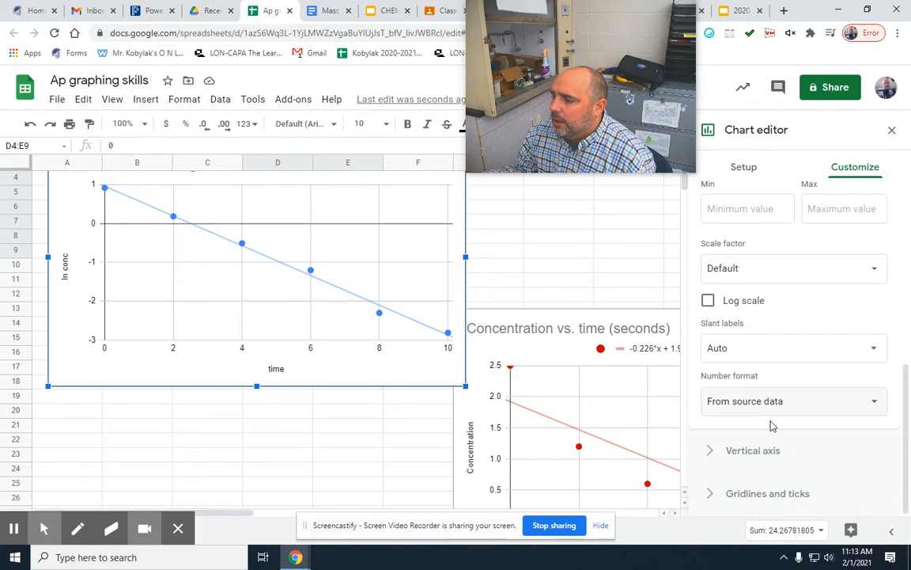
scroll(773, 379, "up", 5)
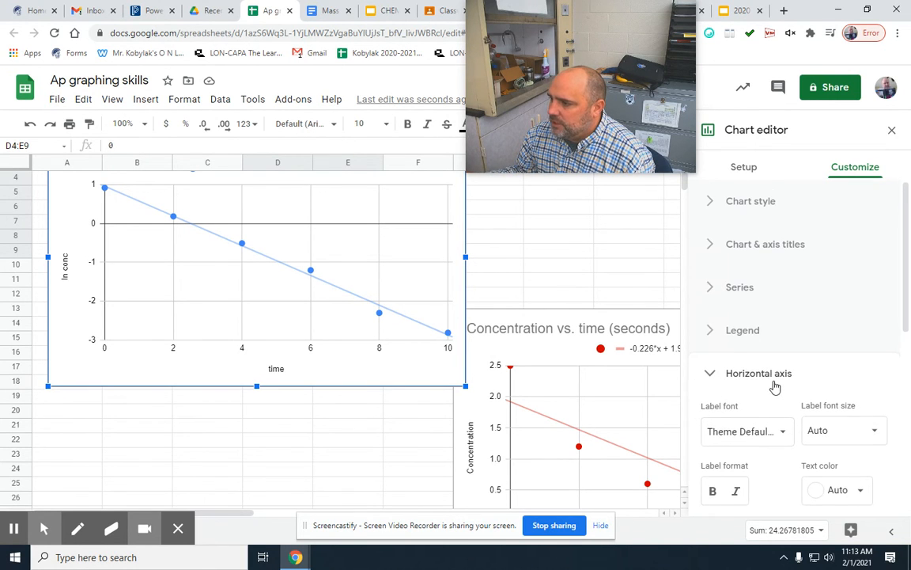
left_click(707, 337)
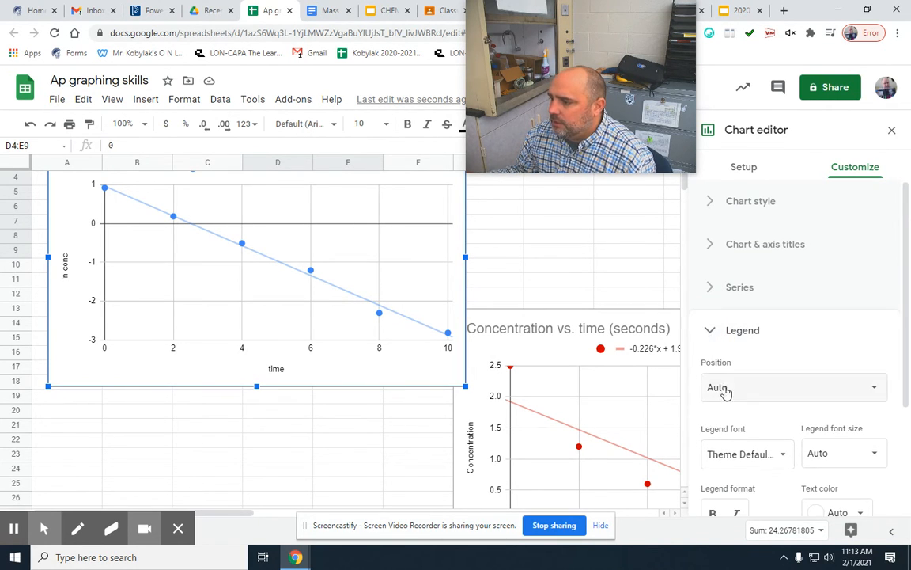
scroll(736, 396, "down", 2)
scroll(743, 417, "up", 3)
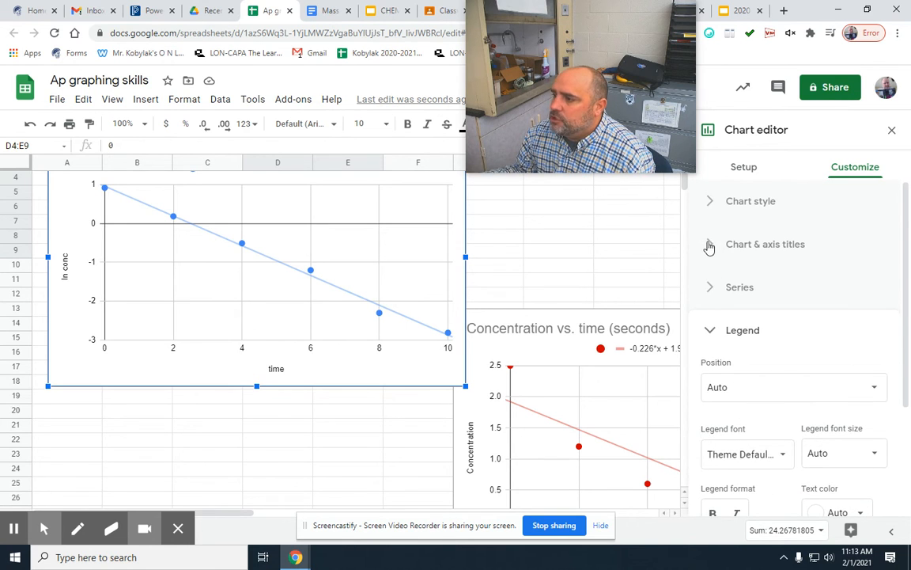
Extend the chart title to "ln conc vs. time of water flow" and check it on the chart.
left_click(713, 245)
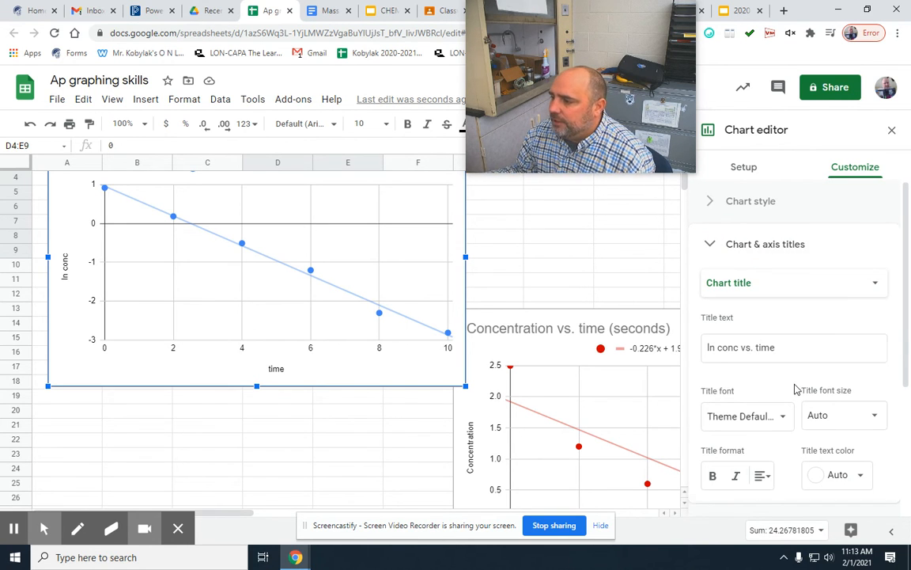
scroll(796, 388, "down", 3)
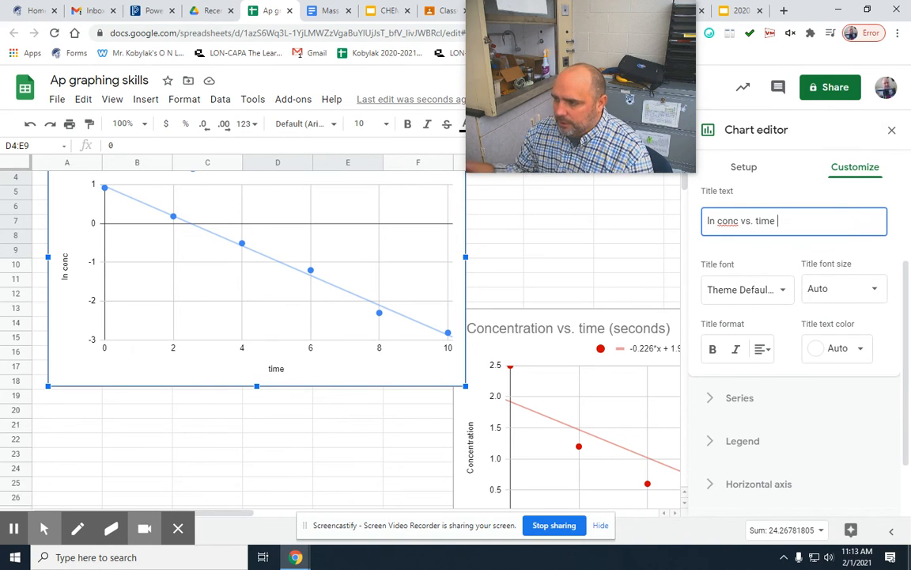
type("of water flow")
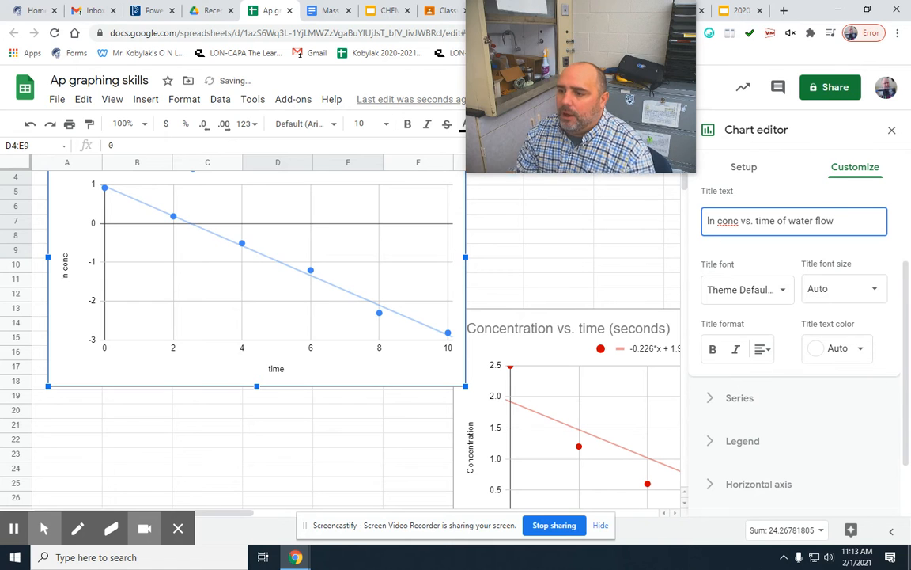
scroll(426, 262, "up", 2)
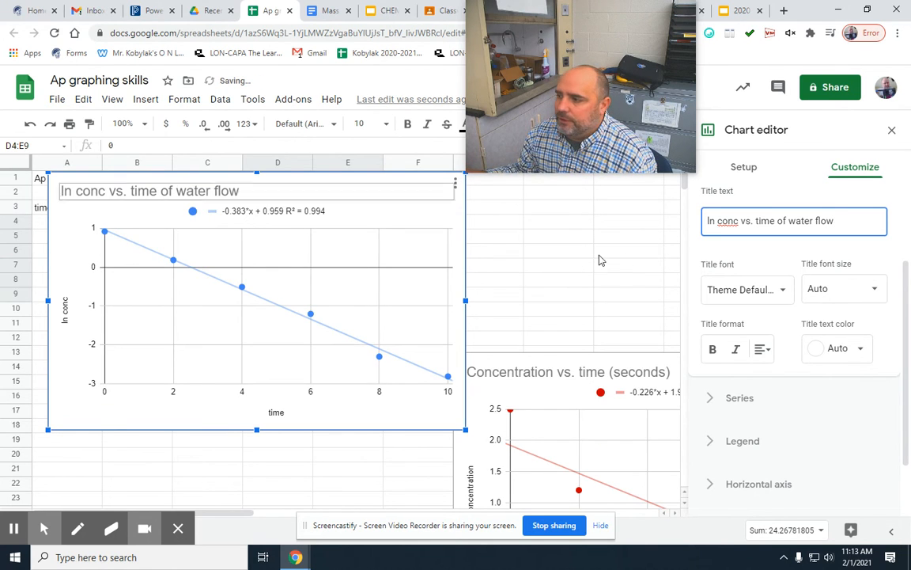
scroll(722, 265, "down", 1)
scroll(782, 269, "up", 1)
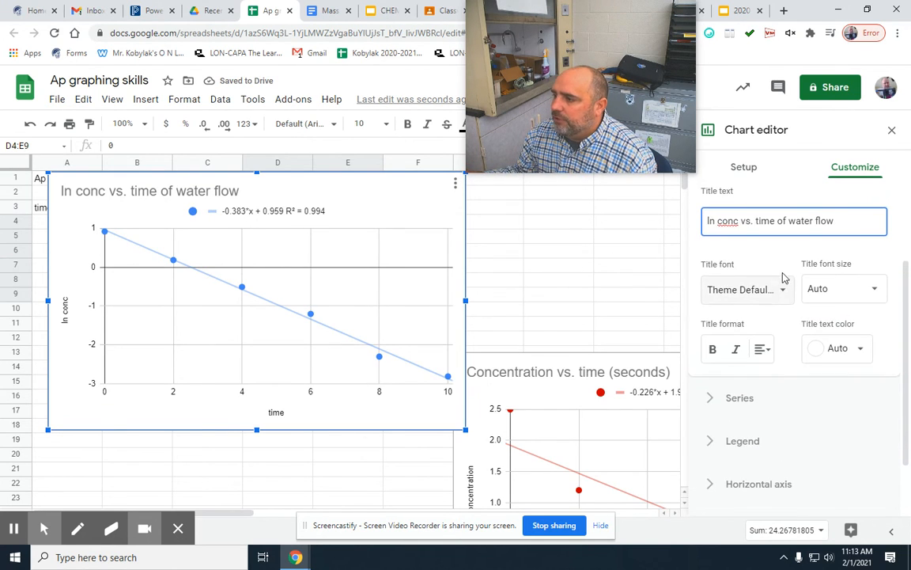
Open the horizontal axis title text of the ln conc chart for editing.
scroll(783, 277, "up", 1)
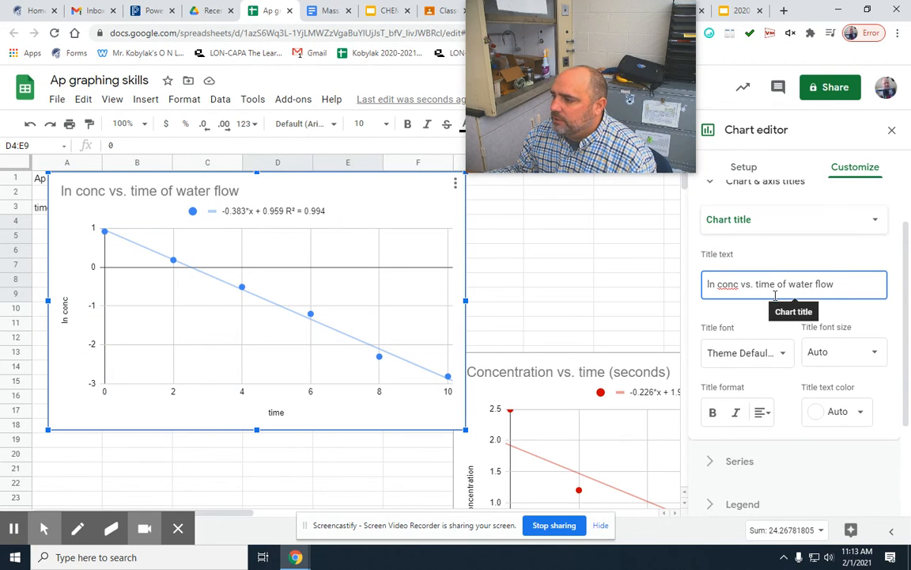
scroll(774, 293, "down", 1)
scroll(807, 280, "up", 1)
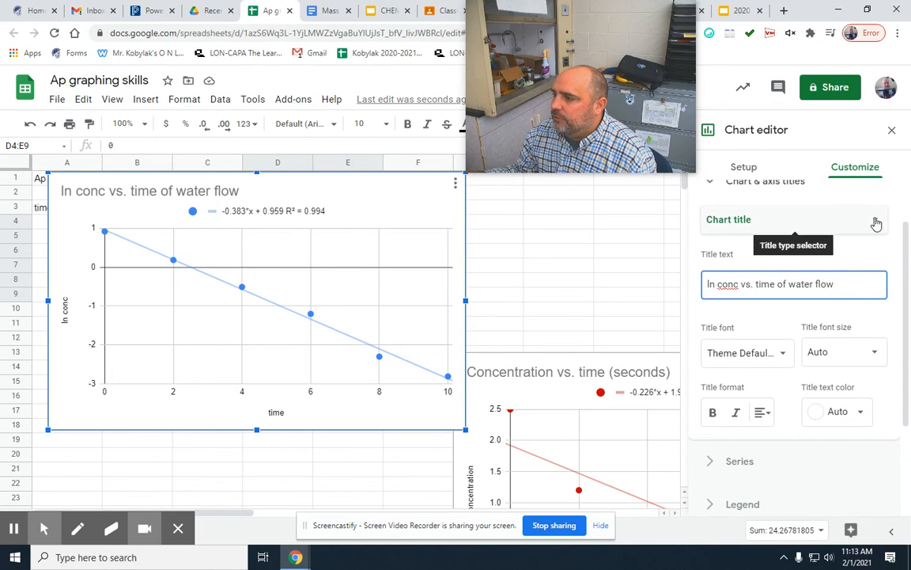
left_click(877, 224)
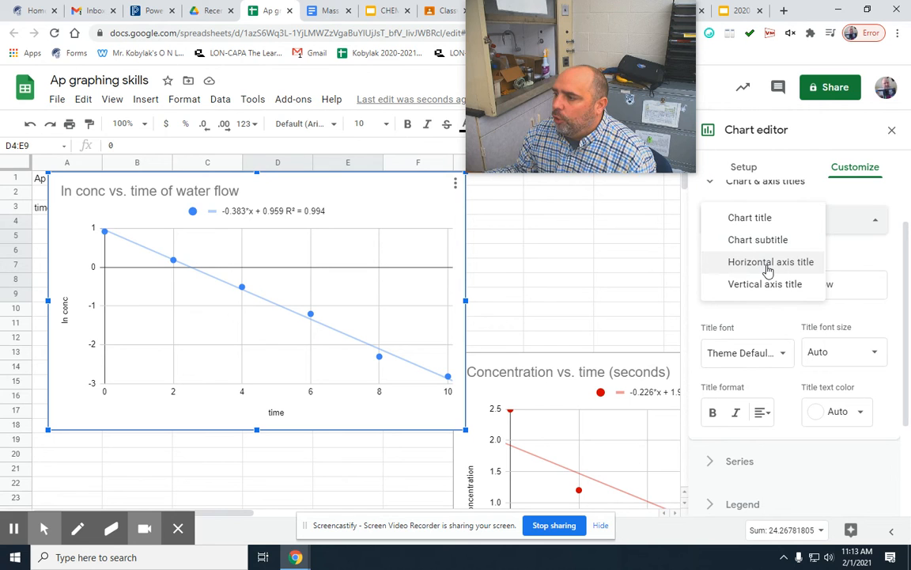
left_click(767, 271)
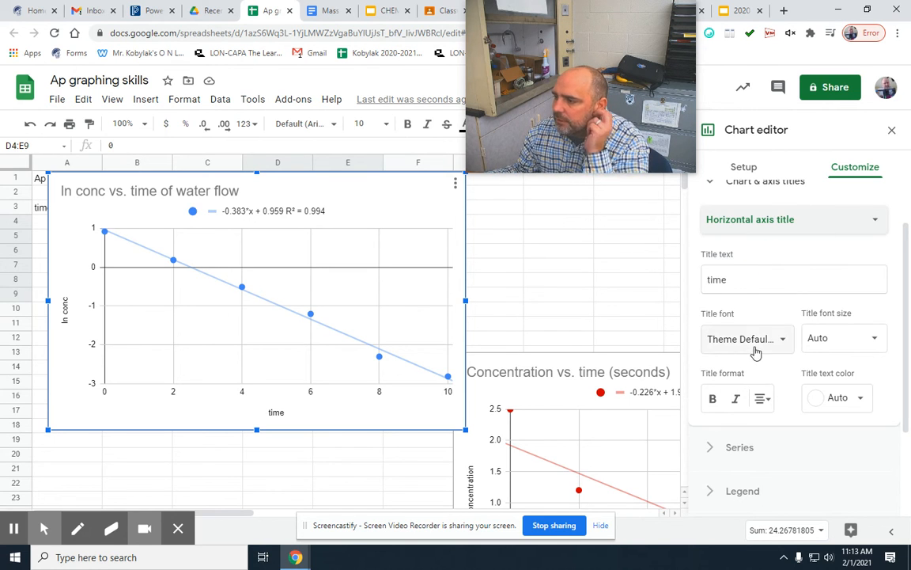
left_click(743, 279)
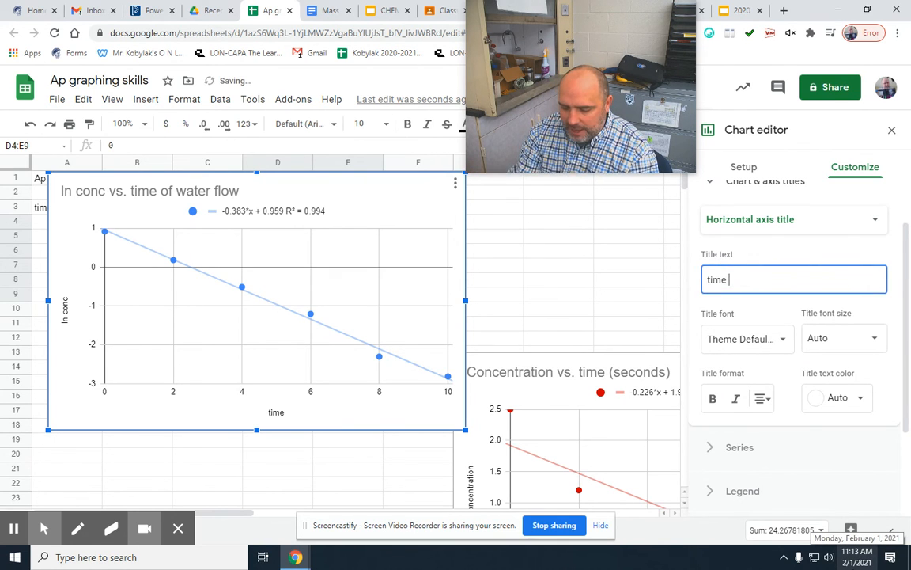